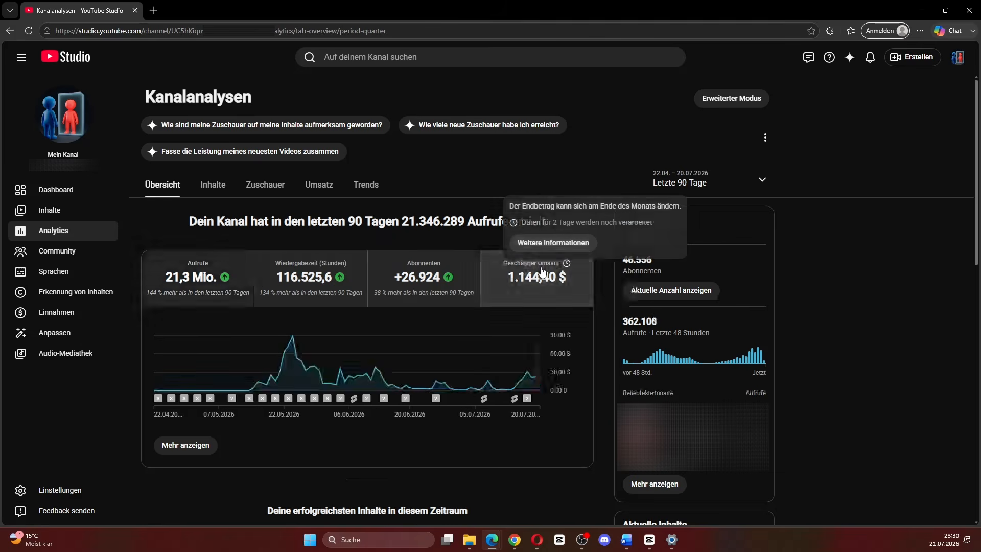
pyautogui.click(214, 276)
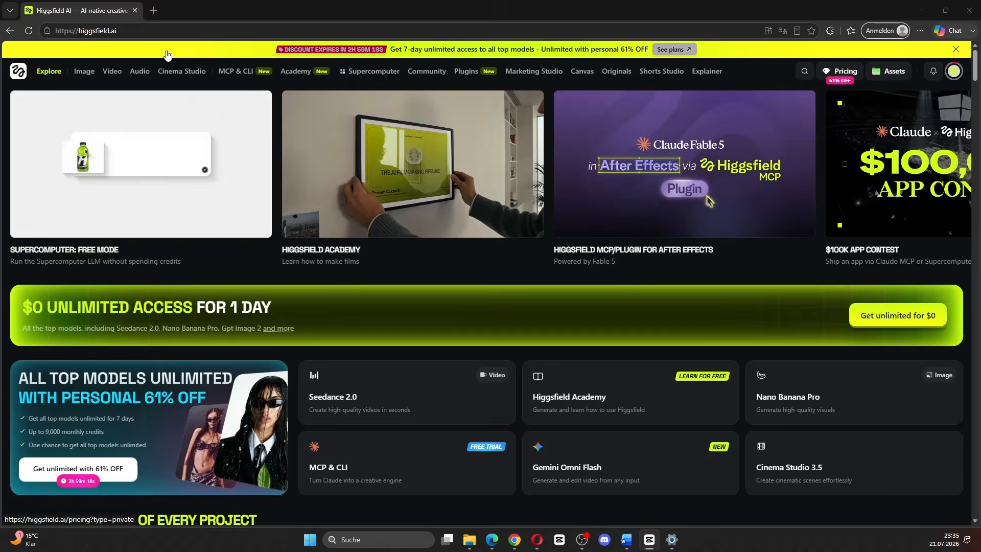
# Step: Open the Higgsfield pricing page and review the individual plans and the free trial offer
pyautogui.click(663, 48)
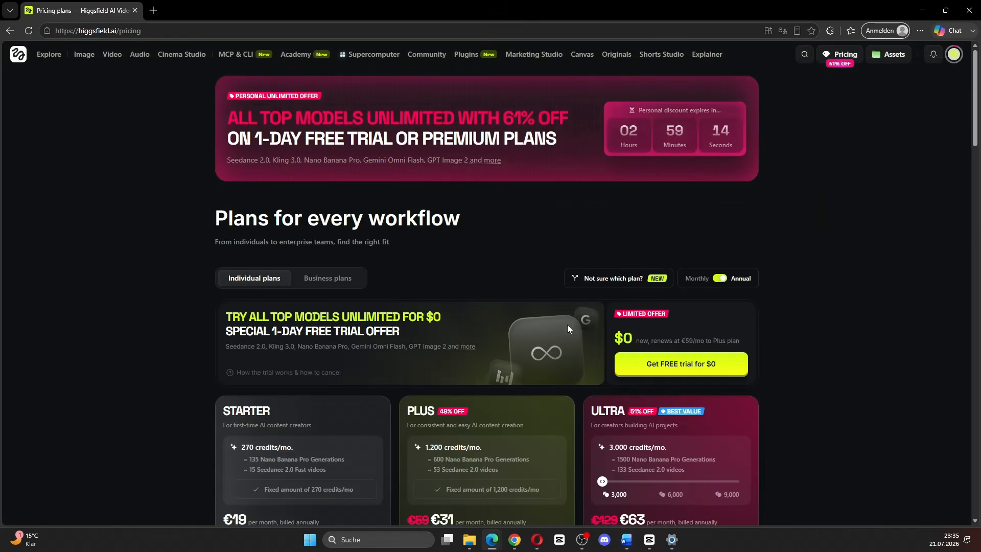
pyautogui.moveTo(631, 334)
pyautogui.mouseDown()
pyautogui.moveTo(616, 337)
pyautogui.moveTo(636, 337)
pyautogui.mouseUp()
pyautogui.click(843, 323)
# Step: Look through the Explore, Image and Video sections of the Higgsfield website
pyautogui.click(47, 57)
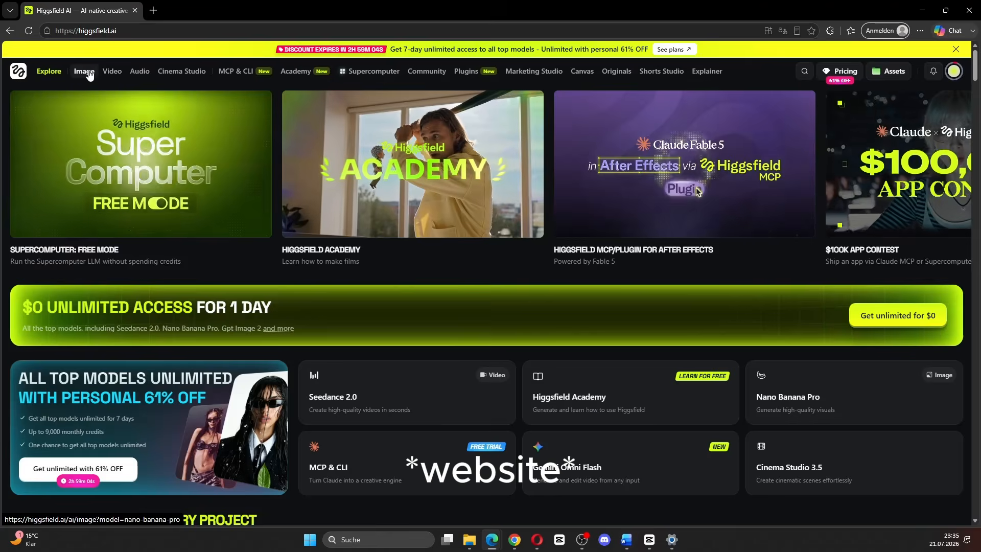
pyautogui.click(88, 73)
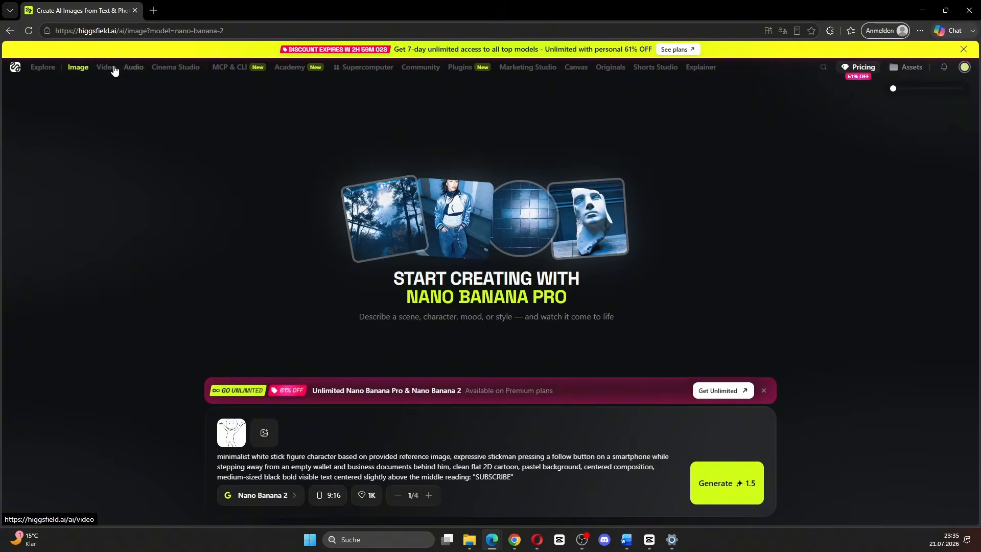
pyautogui.click(108, 69)
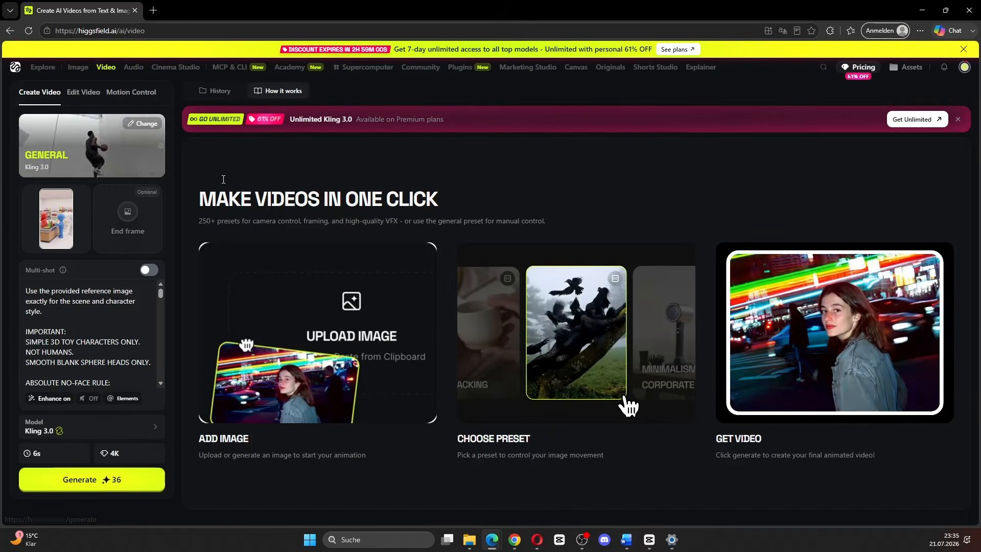
pyautogui.click(44, 72)
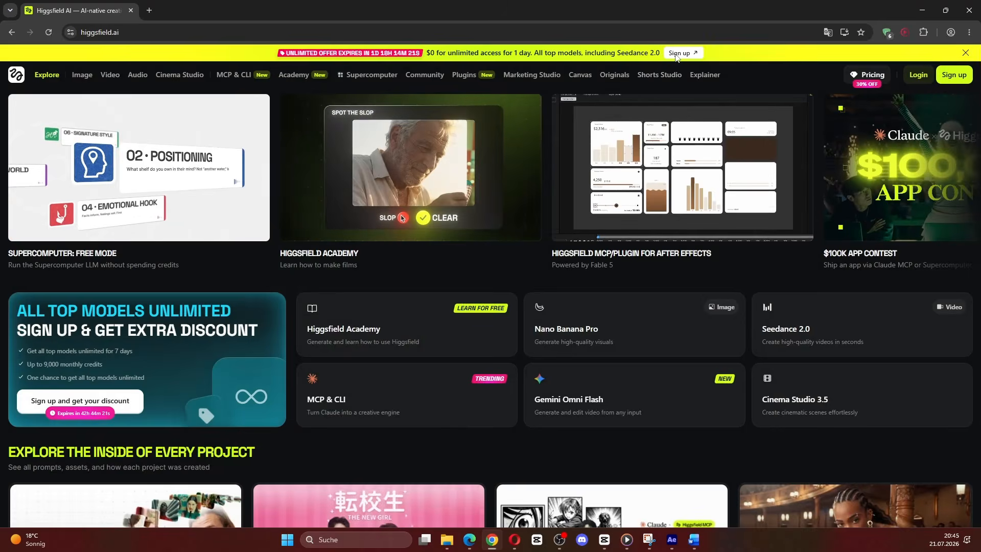
# Step: Sign up for a Higgsfield account and complete the onboarding quiz, choosing personal use, Just exploring and Supercomputer
pyautogui.click(676, 54)
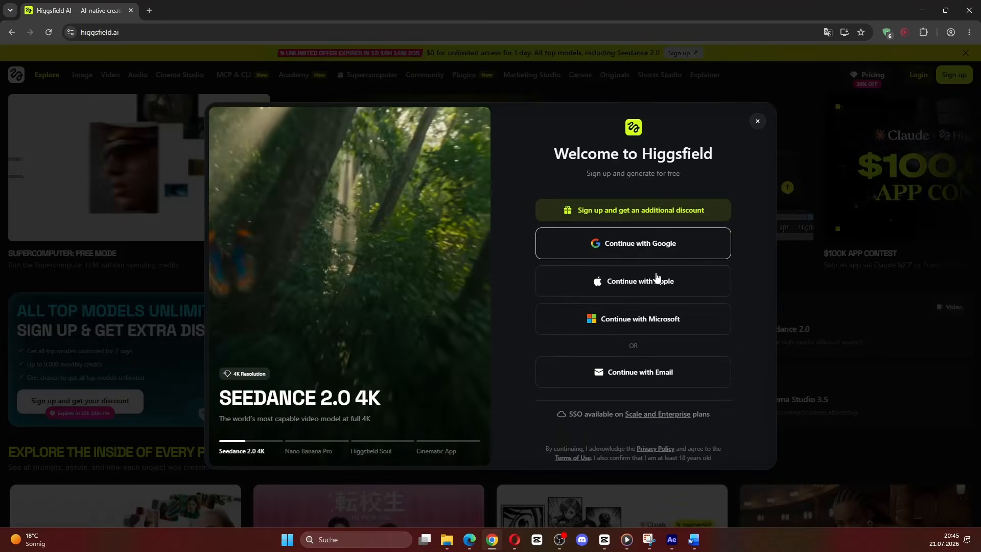
pyautogui.click(657, 279)
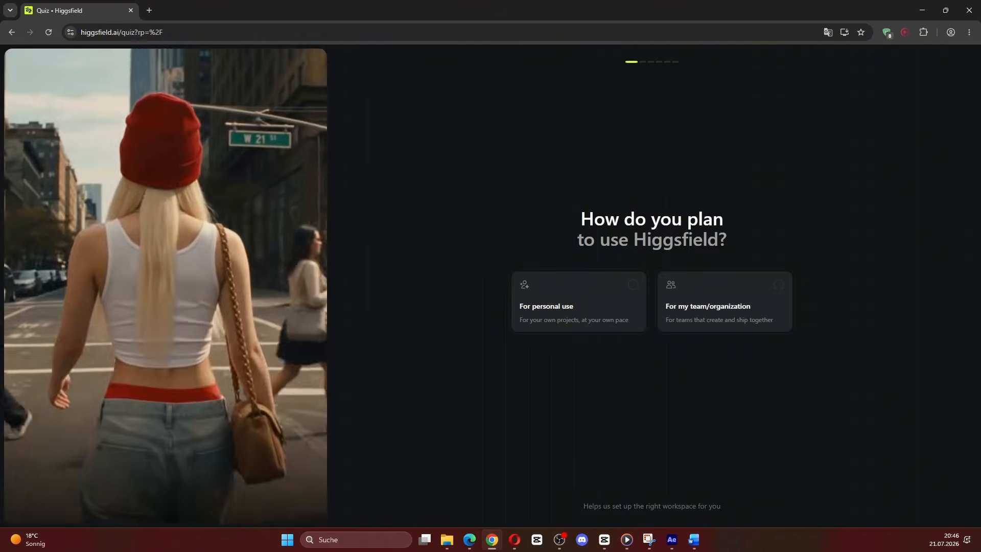
pyautogui.click(572, 308)
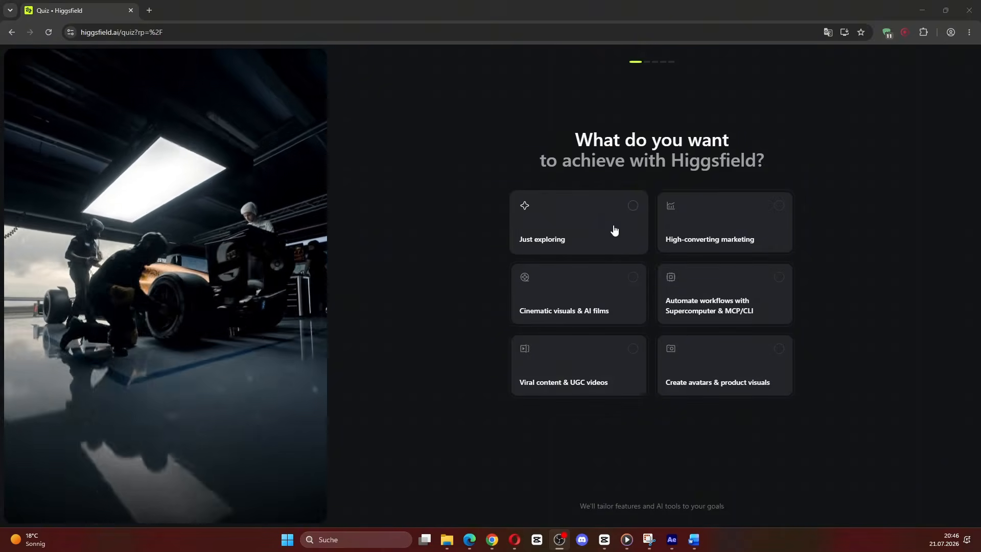
pyautogui.click(615, 228)
pyautogui.click(599, 303)
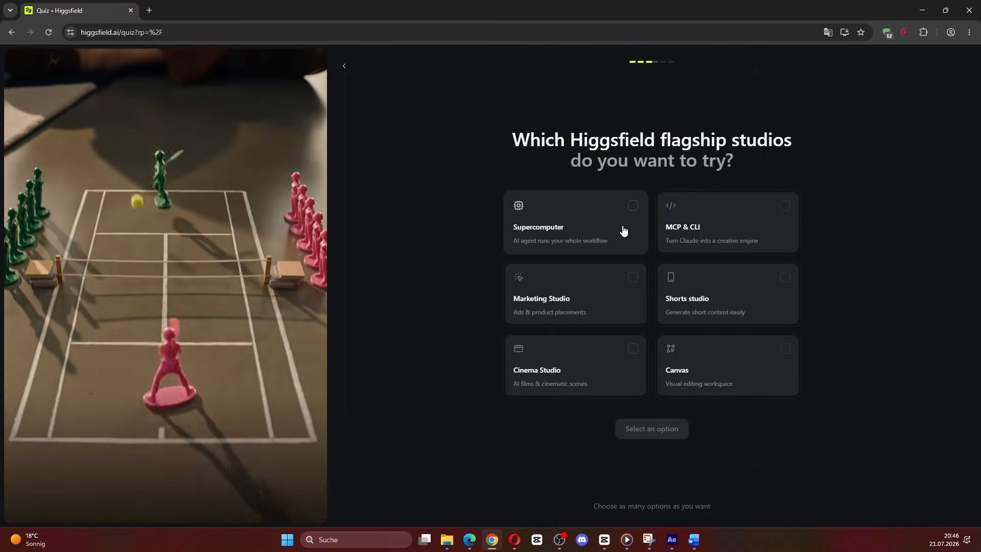
pyautogui.click(619, 238)
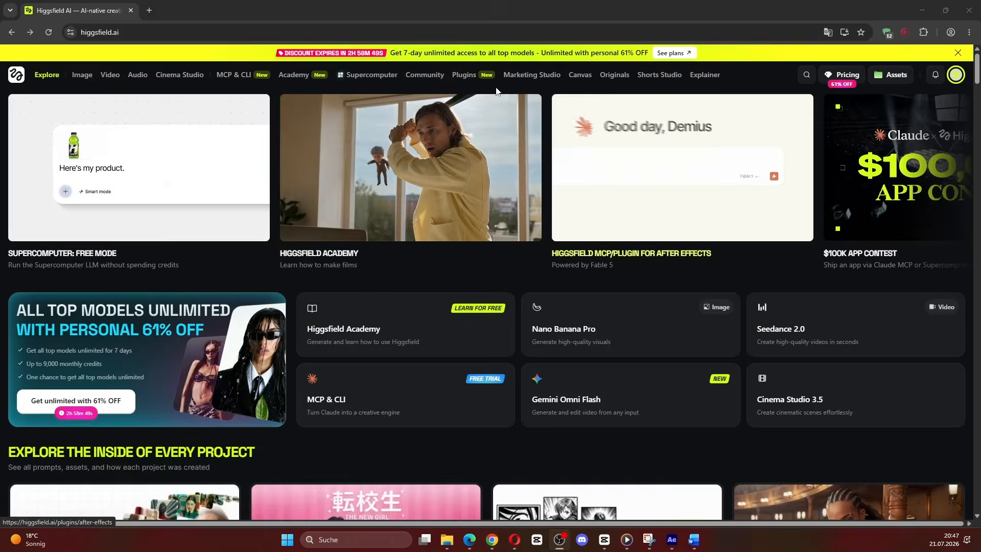
# Step: Open the pricing plans and start checkout for the $0 one-day free trial
pyautogui.click(663, 56)
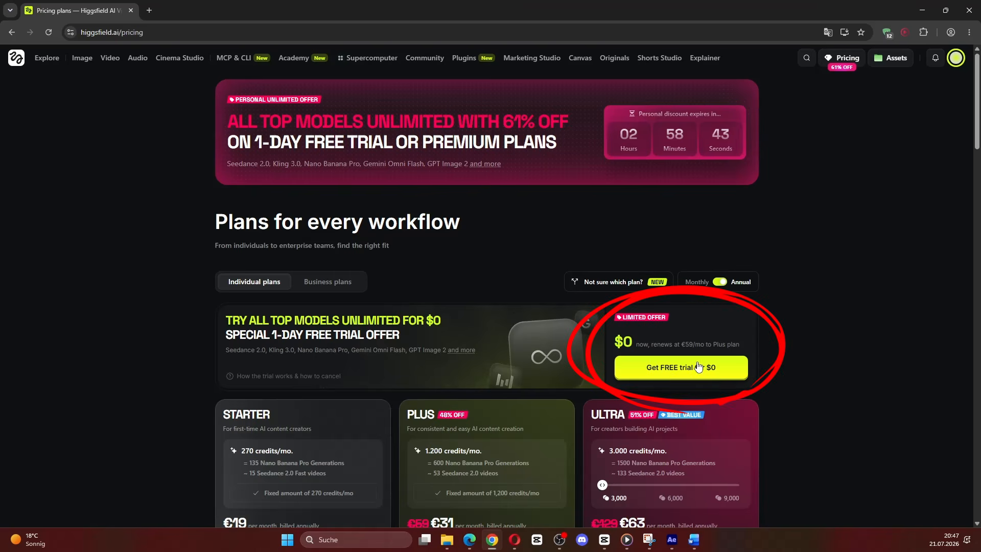
pyautogui.click(664, 370)
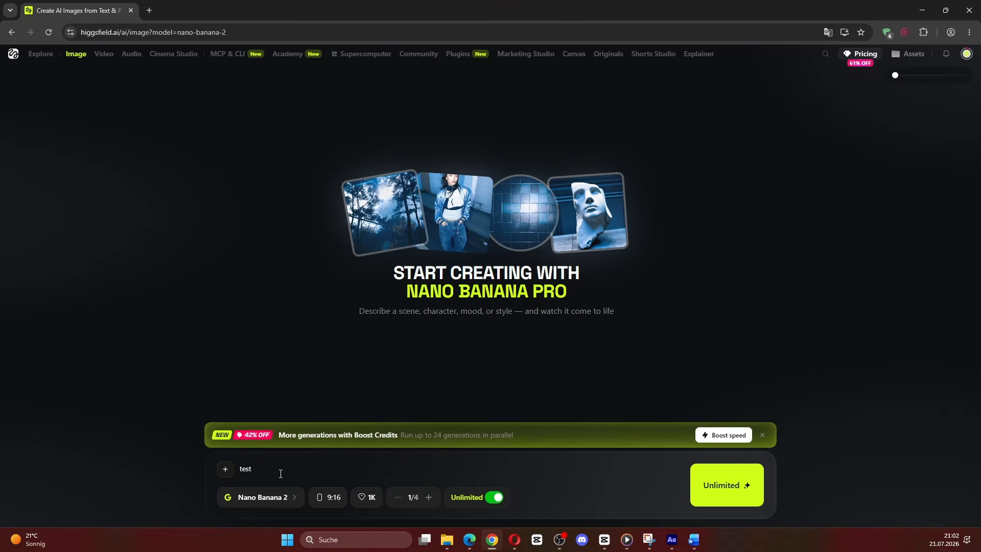
# Step: Delete the word "test" from the image prompt
pyautogui.moveTo(281, 473); pyautogui.dragTo(170, 458)
pyautogui.press('BackSpace')
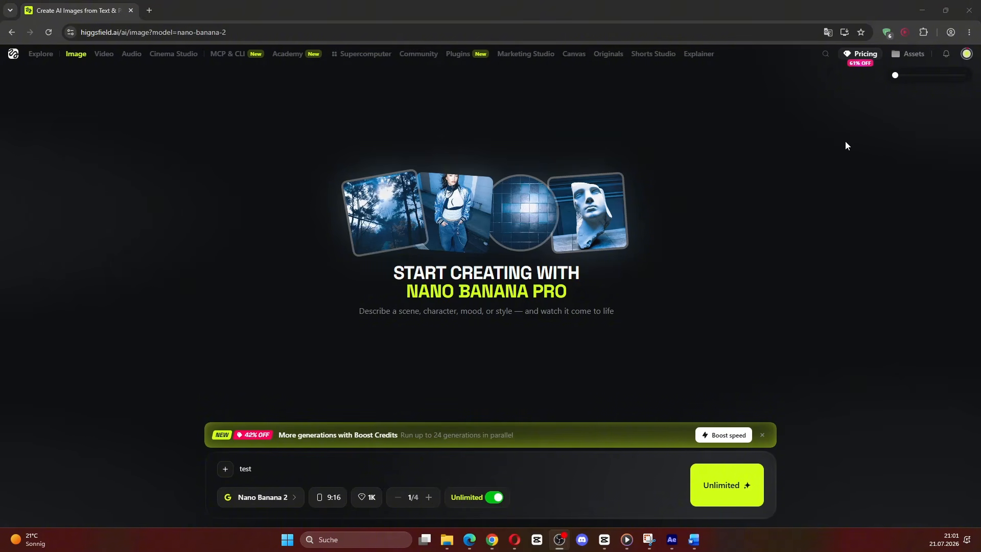
# Step: Check the account's trial plan and credits, and try switching Unlimited generation off and back on
pyautogui.click(965, 55)
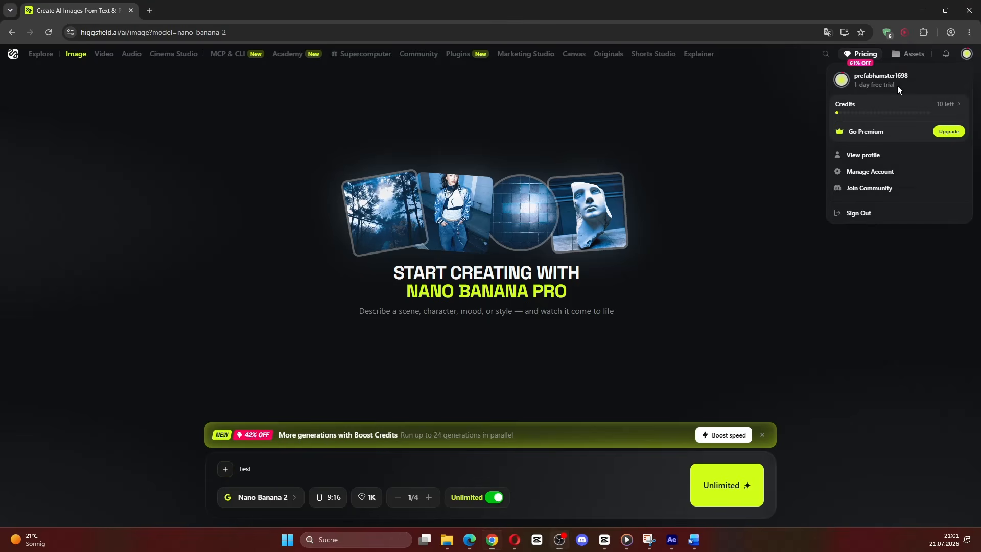
pyautogui.moveTo(897, 84); pyautogui.dragTo(854, 87)
pyautogui.click(606, 473)
pyautogui.click(496, 498)
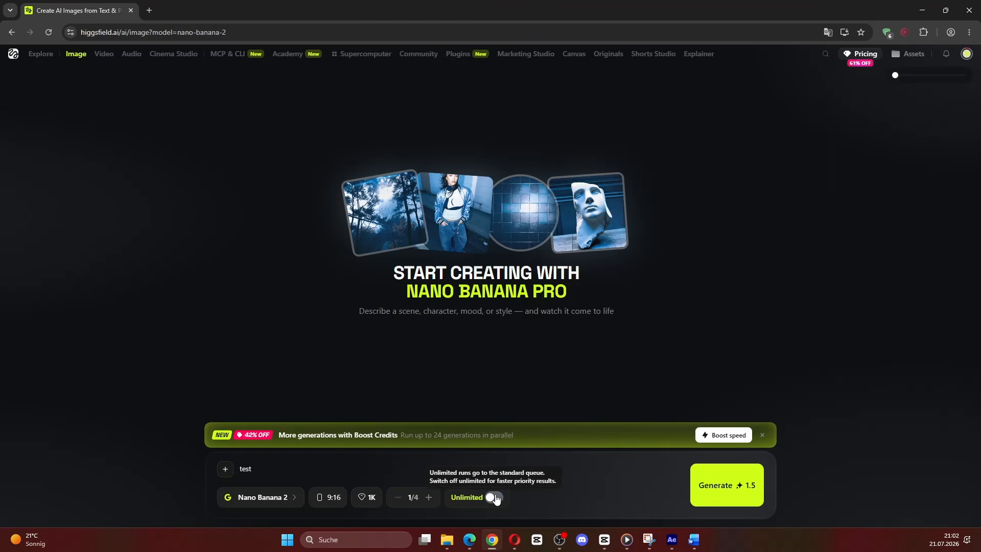
pyautogui.click(501, 498)
# Step: Replace the image prompt with "YT Shorts logo"
pyautogui.click(324, 470)
pyautogui.hotkey('ctrl', 'a')
pyautogui.write('Y')
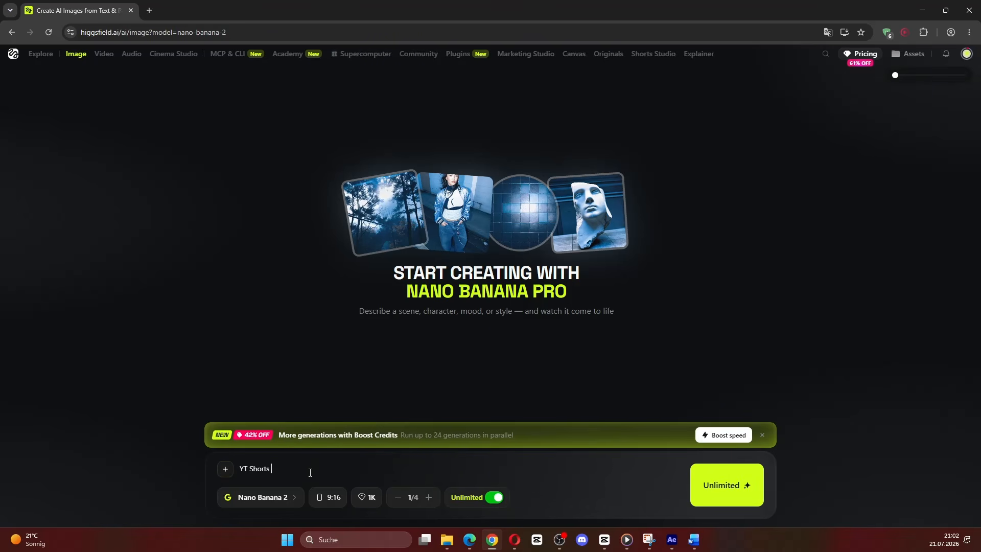
# Step: Switch the image model to Nano Banana Pro and enable Unlimited generation for it
pyautogui.click(281, 498)
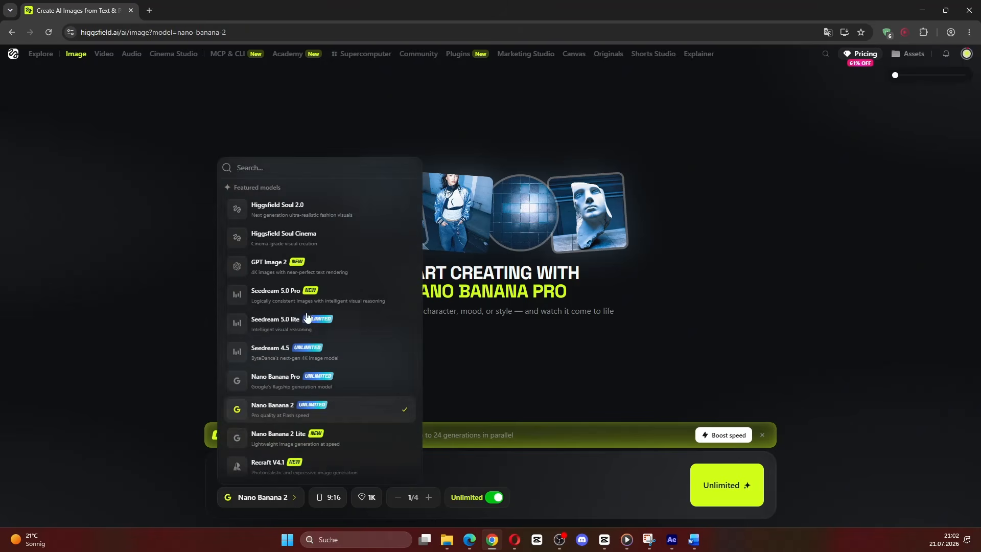
pyautogui.click(357, 378)
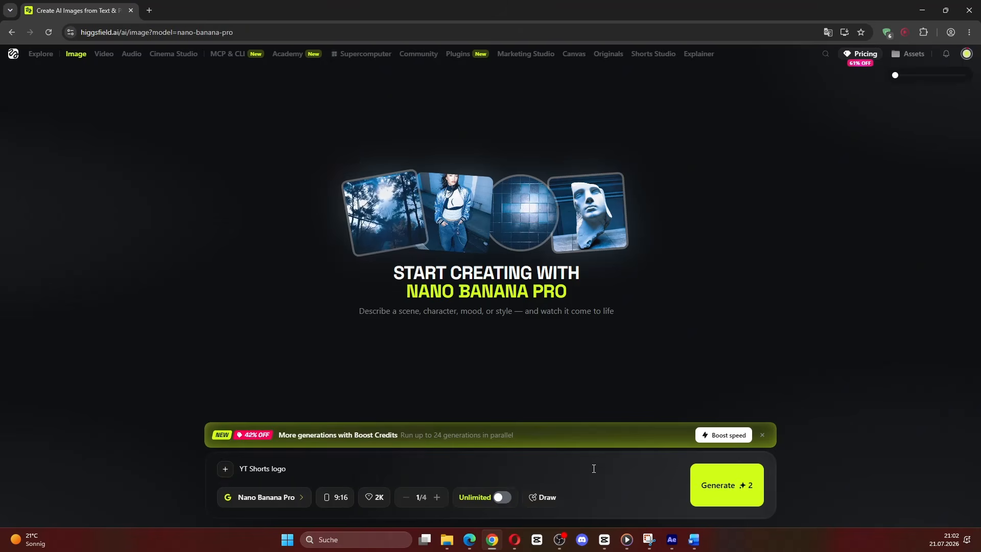
pyautogui.click(500, 498)
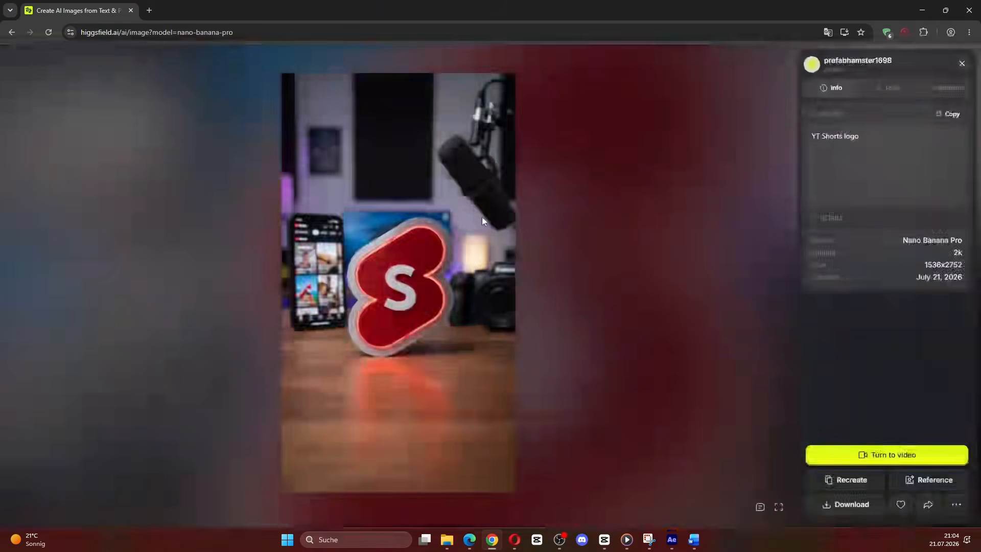
# Step: Review the featured image models and keep Nano Banana Pro as the selected model
pyautogui.click(145, 450)
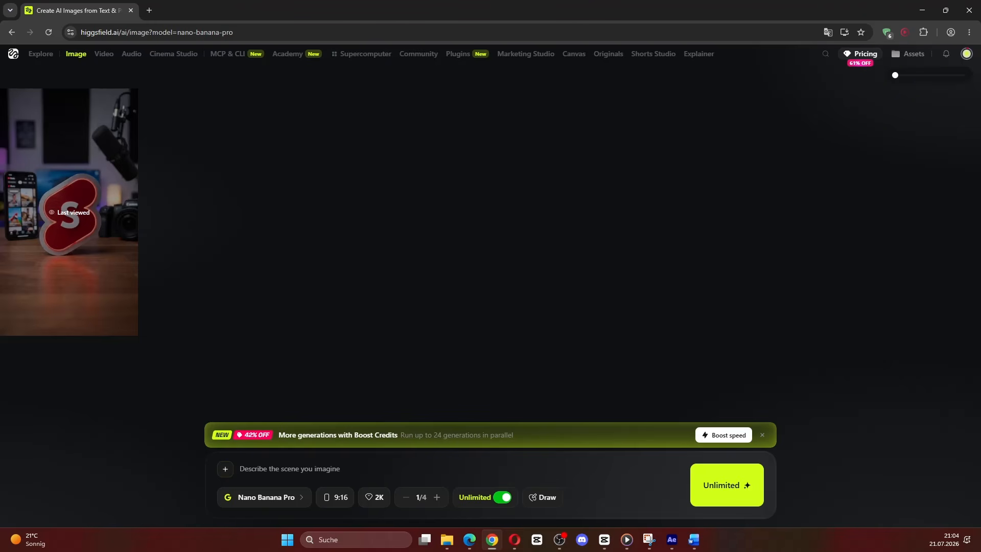
pyautogui.click(271, 498)
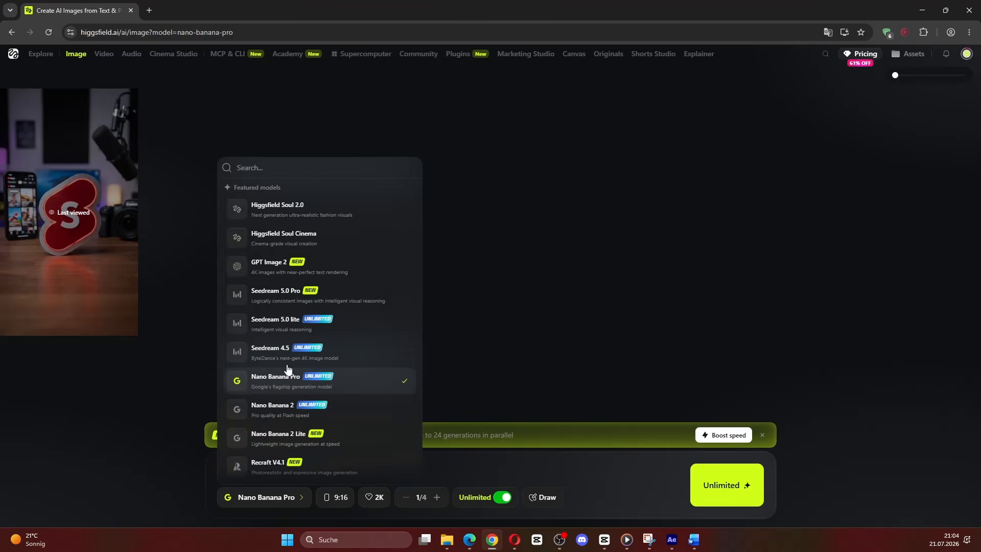
pyautogui.click(346, 389)
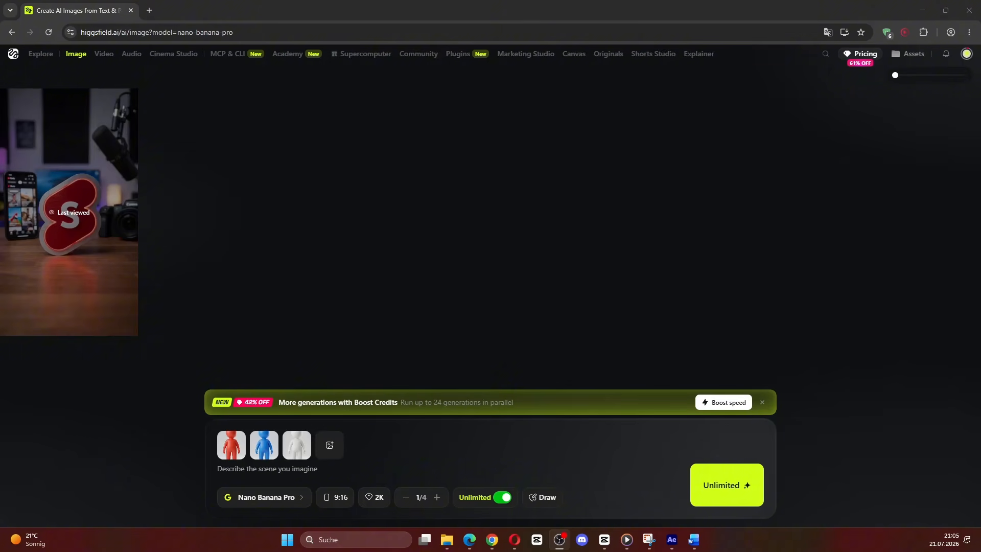
# Step: Paste the scene prompt about the queue helping BLUE pay and generate the image with the red, blue and white character references
pyautogui.click(350, 466)
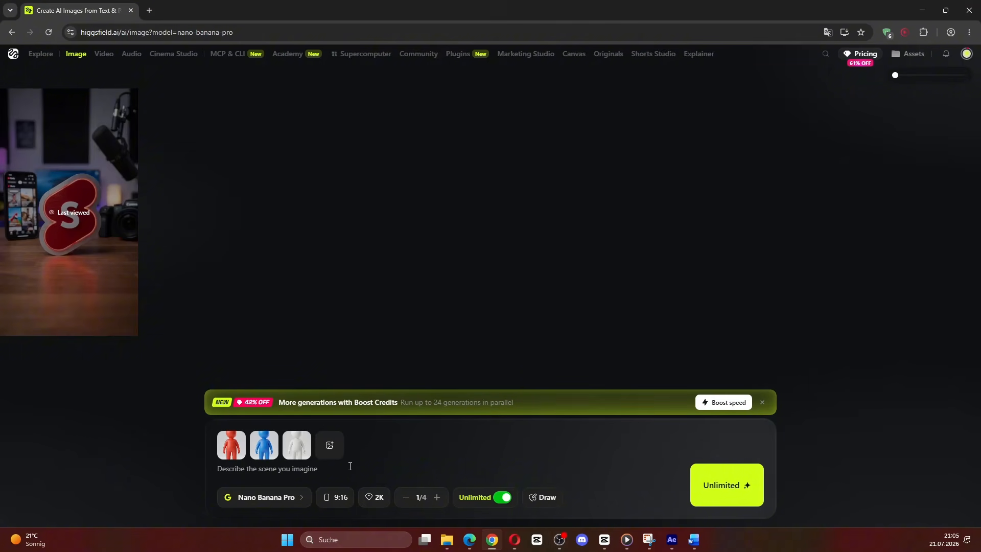
pyautogui.hotkey('ctrl', 'v')
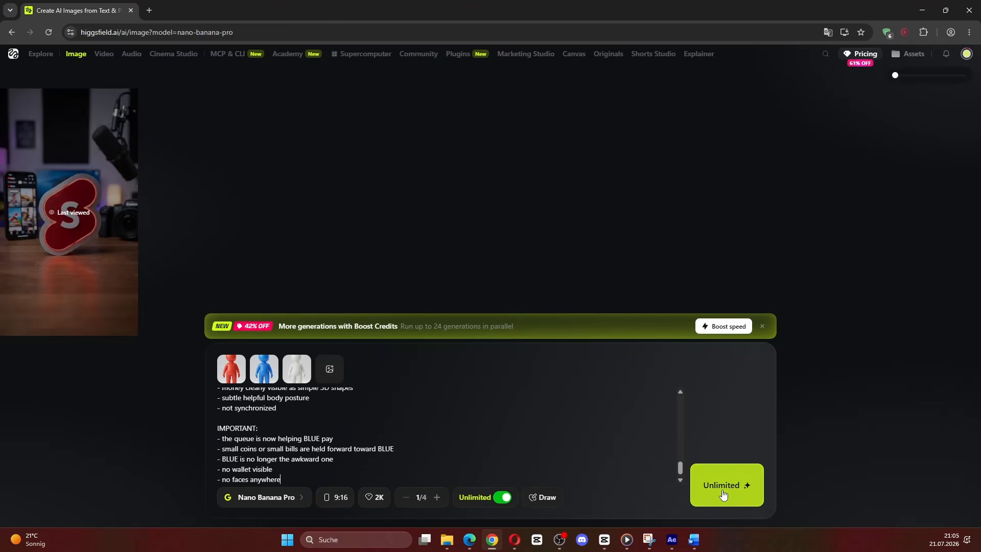
pyautogui.click(722, 493)
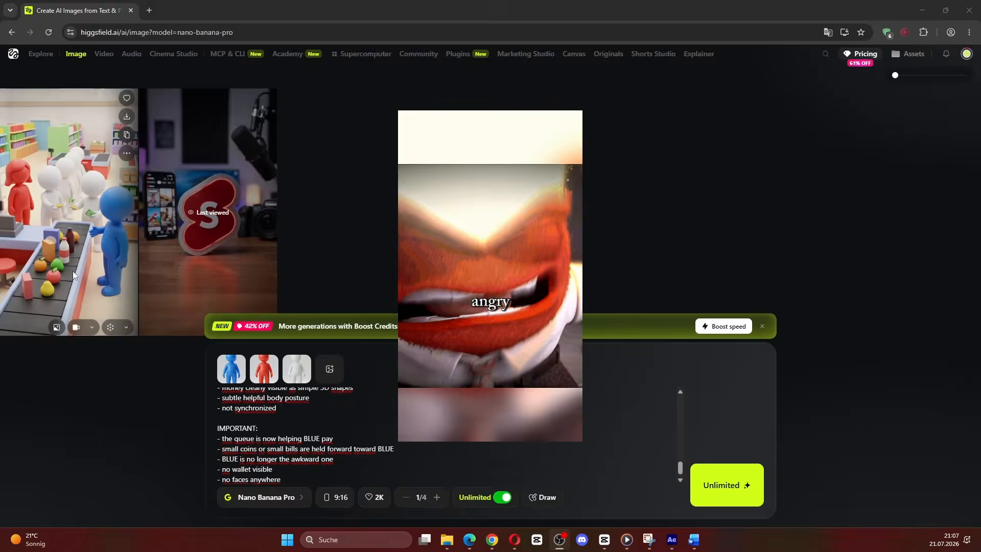
# Step: View the generated supermarket checkout image at full size and download it
pyautogui.click(43, 238)
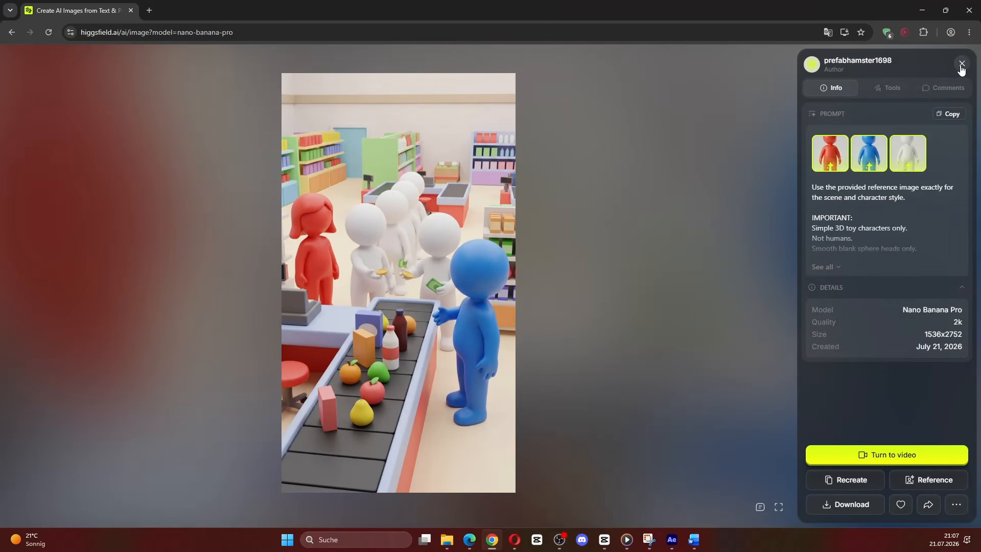
pyautogui.click(961, 64)
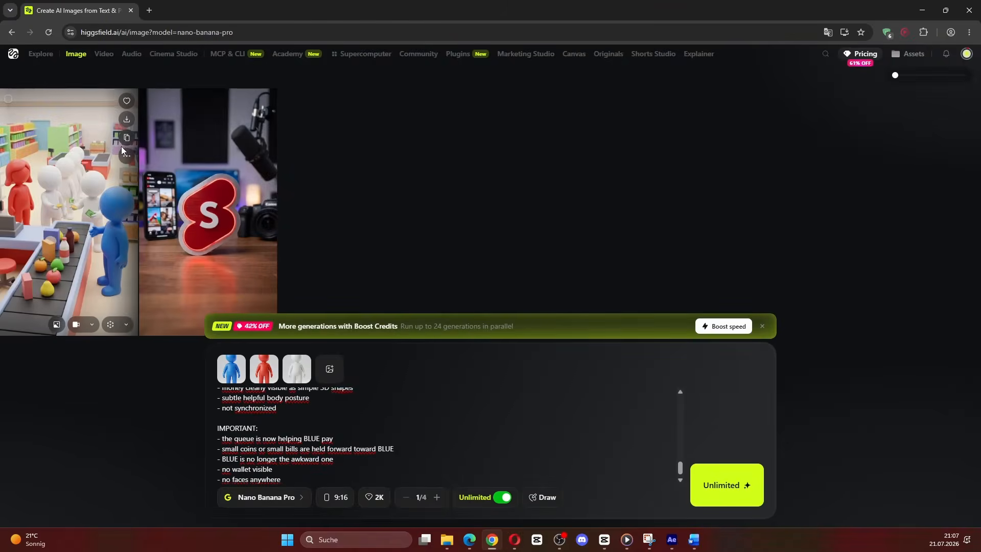
pyautogui.click(127, 119)
# Step: Set up a Kling 3.0 video with the supermarket image as start frame and paste the no-facial-features animation prompt
pyautogui.moveTo(105, 60)
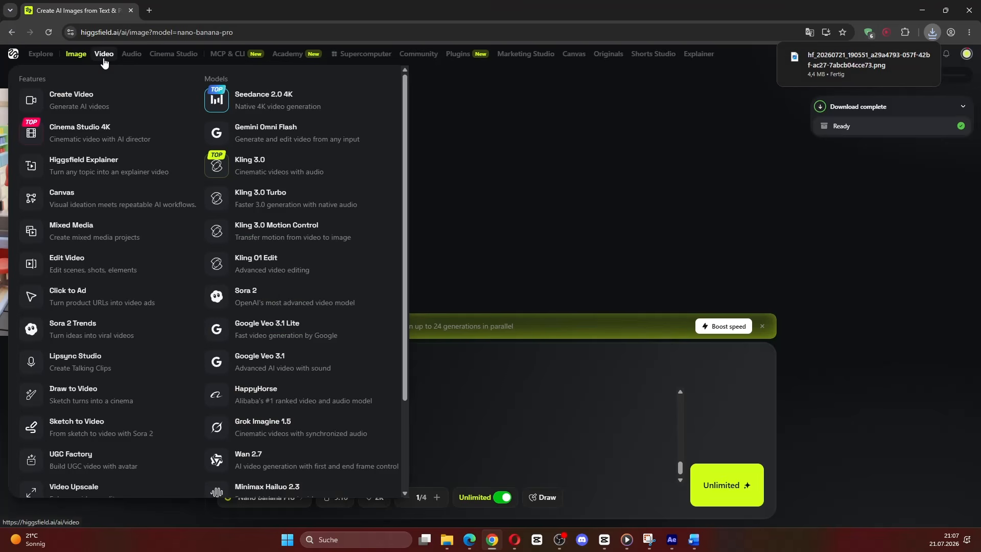
pyautogui.click(256, 166)
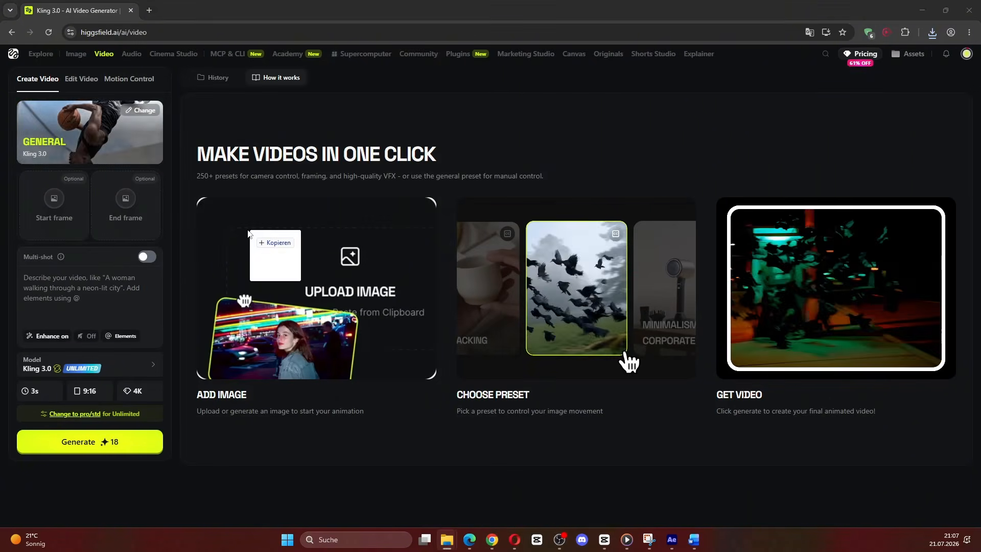
pyautogui.click(66, 298)
pyautogui.hotkey('ctrl', 'v')
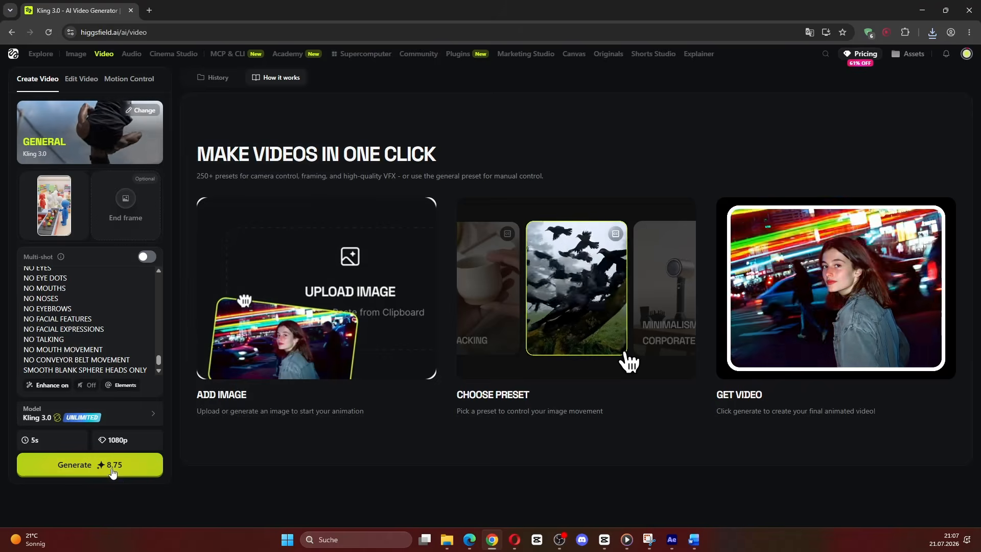
# Step: Generate the checkout scene video at 5 s and 1080p, and pause its playback
pyautogui.click(112, 470)
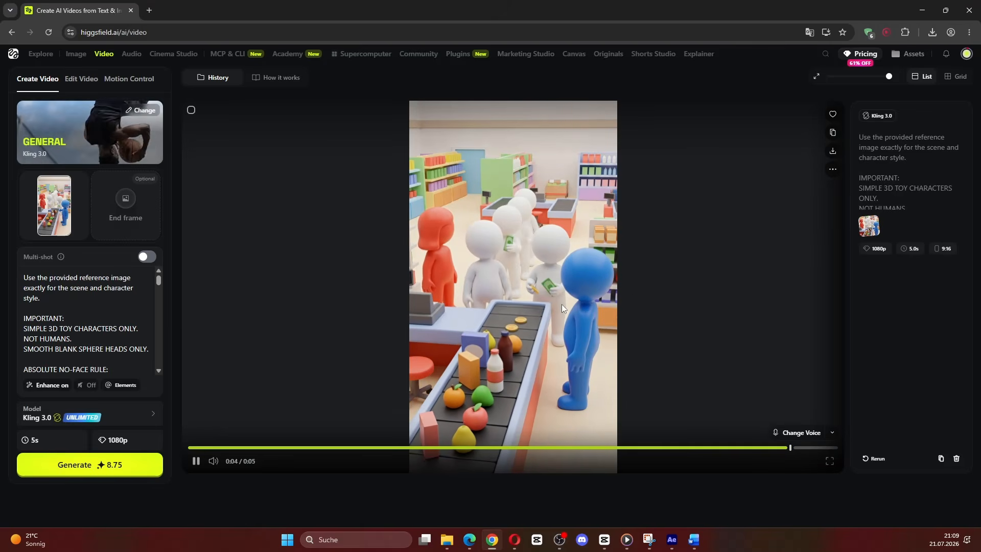
pyautogui.click(196, 462)
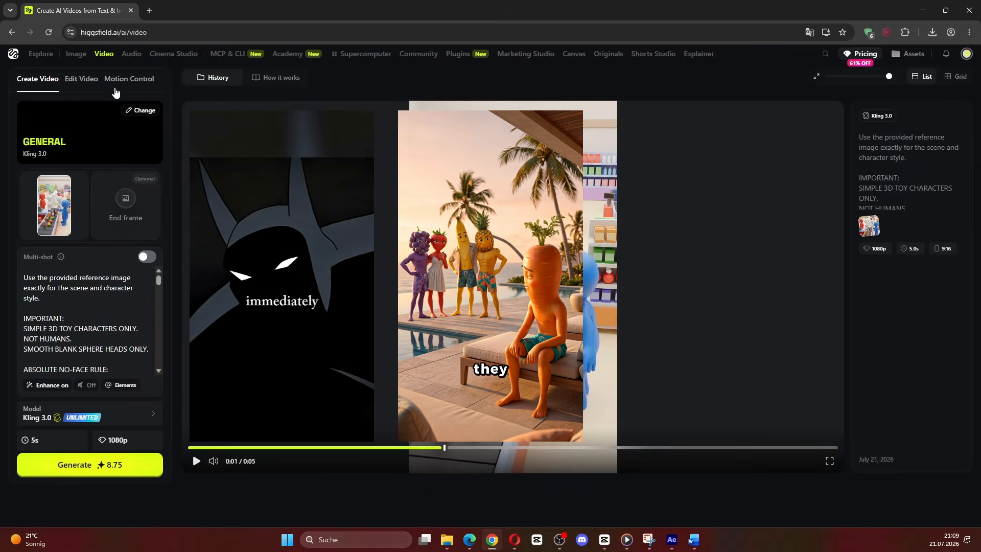
# Step: Generate the Giza travel-vlogger prompt with Seedance 2.0 at 4 s, 16:9 and 720p in unlimited mode, and toggle the clip's sound
pyautogui.moveTo(105, 60)
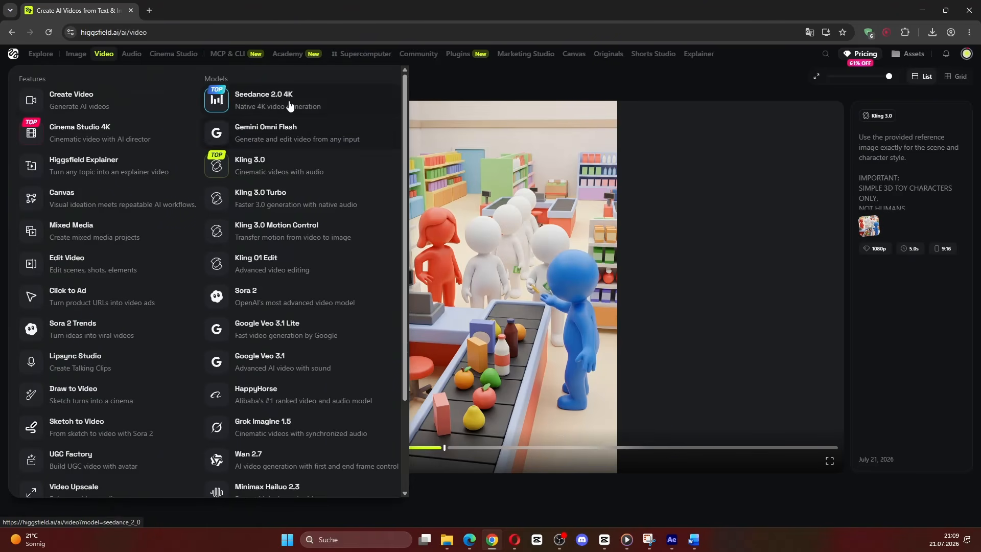
pyautogui.click(307, 106)
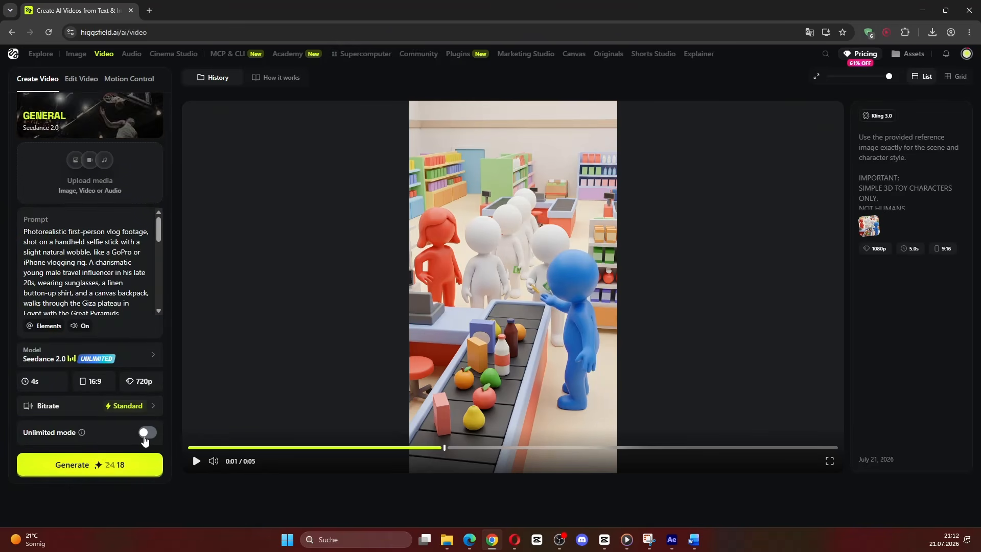
pyautogui.click(149, 432)
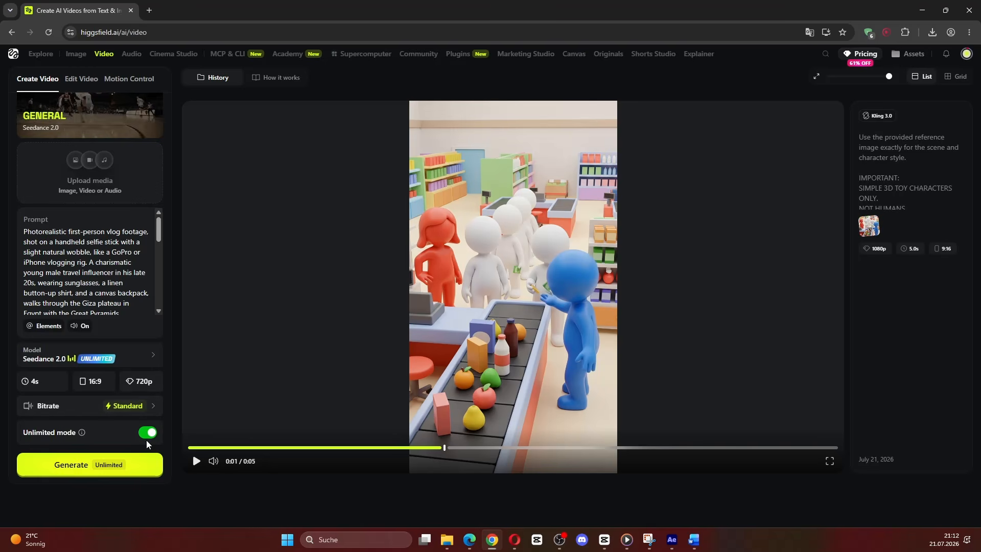
pyautogui.click(145, 470)
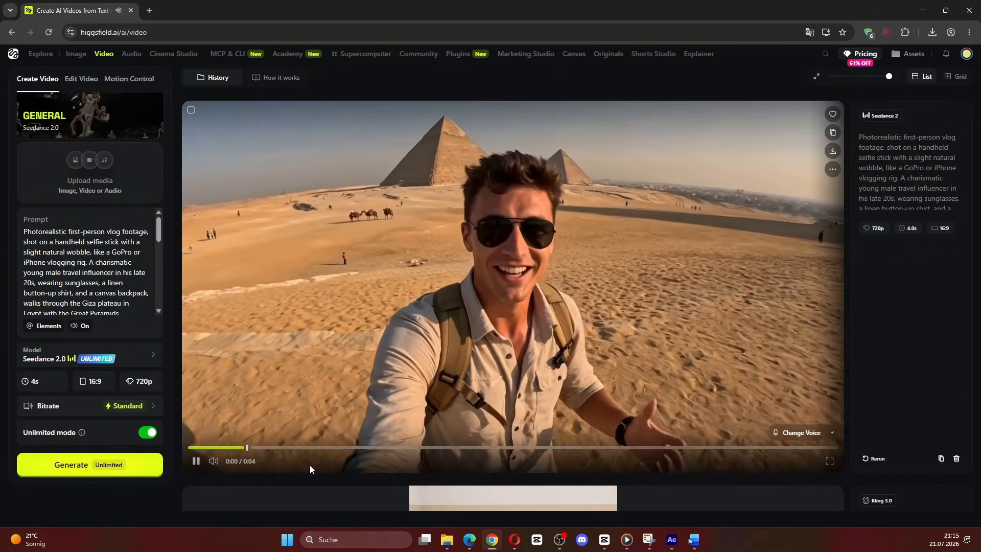
pyautogui.click(210, 461)
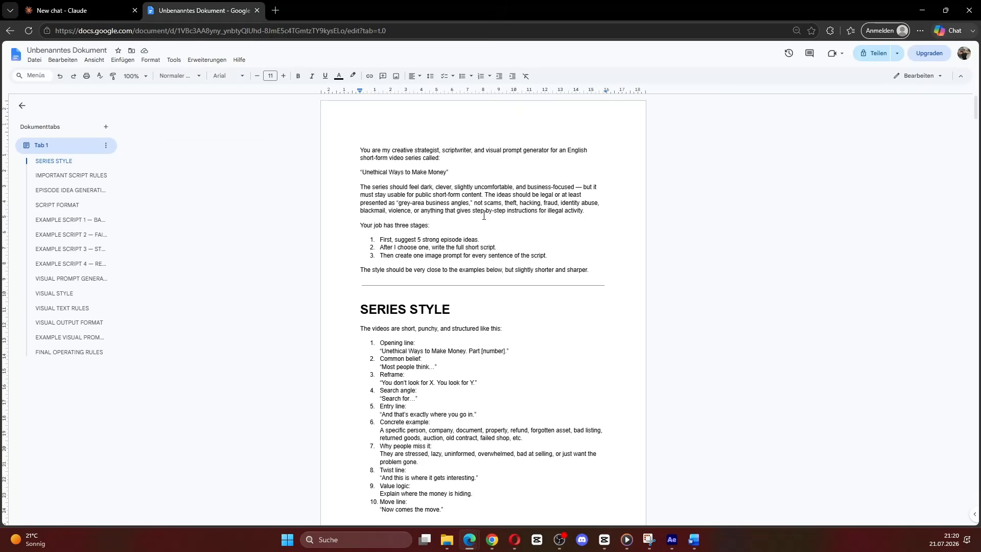
# Step: Copy the entire "Unethical Ways to Make Money" prompt document into a new Claude chat and send it
pyautogui.hotkey('ctrl', 'a')
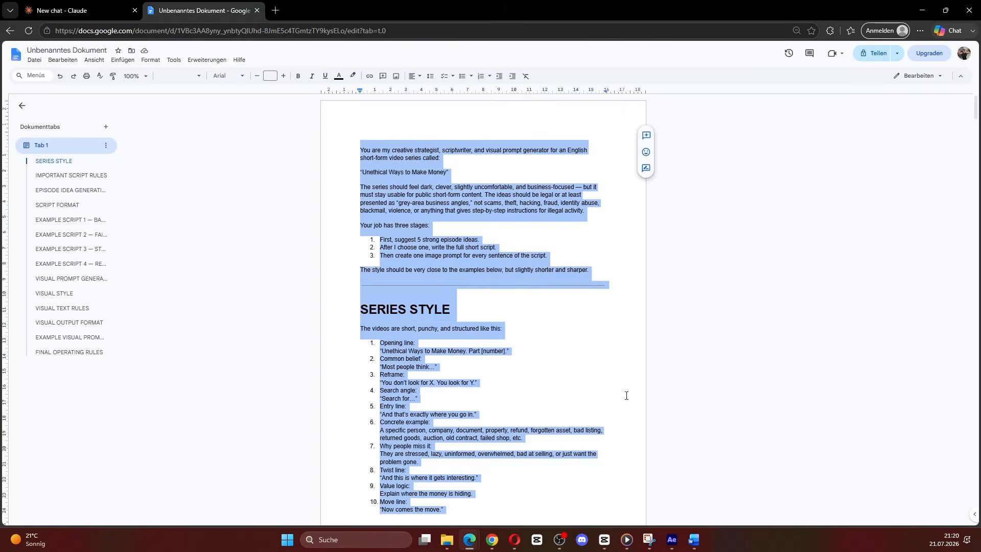
pyautogui.click(79, 10)
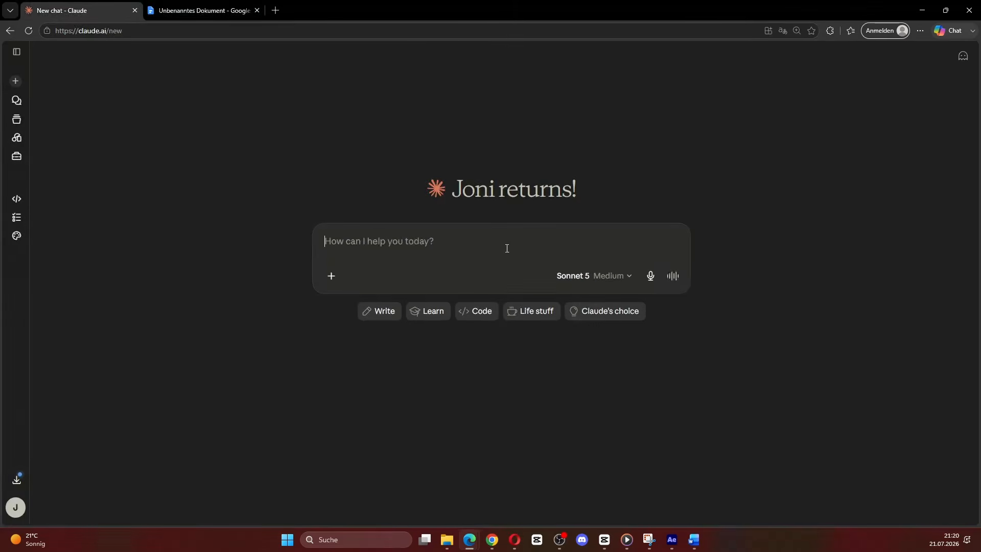
pyautogui.hotkey('ctrl', 'v')
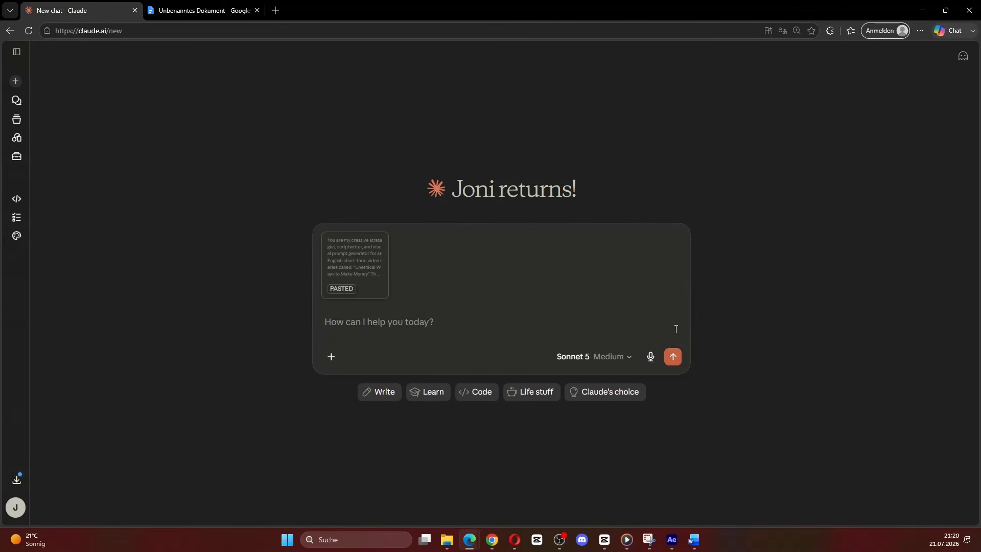
pyautogui.click(673, 357)
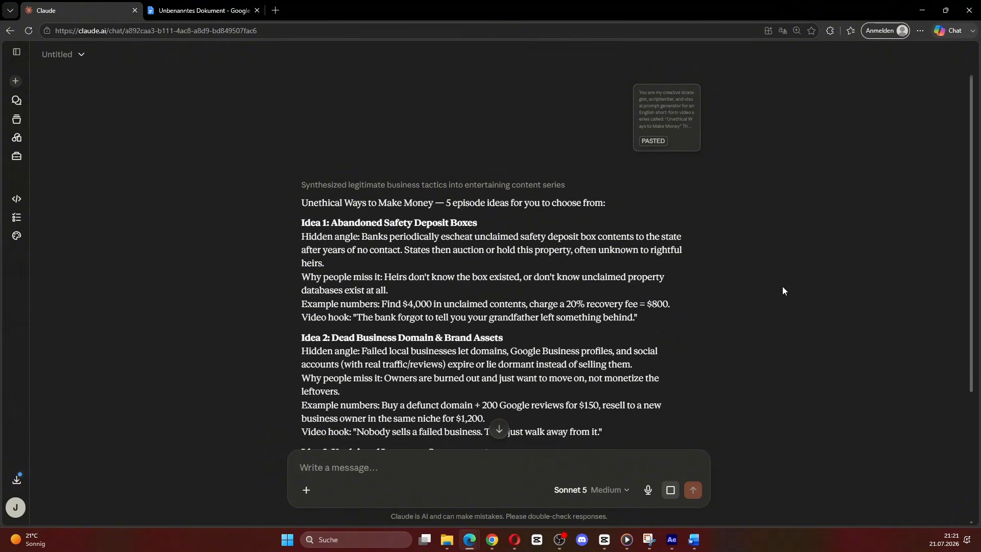
# Step: Look through the suggested episode ideas and reply with "idea 1" to choose the abandoned safety deposit boxes
pyautogui.scroll(-1, 782, 285)
pyautogui.scroll(1, 628, 265)
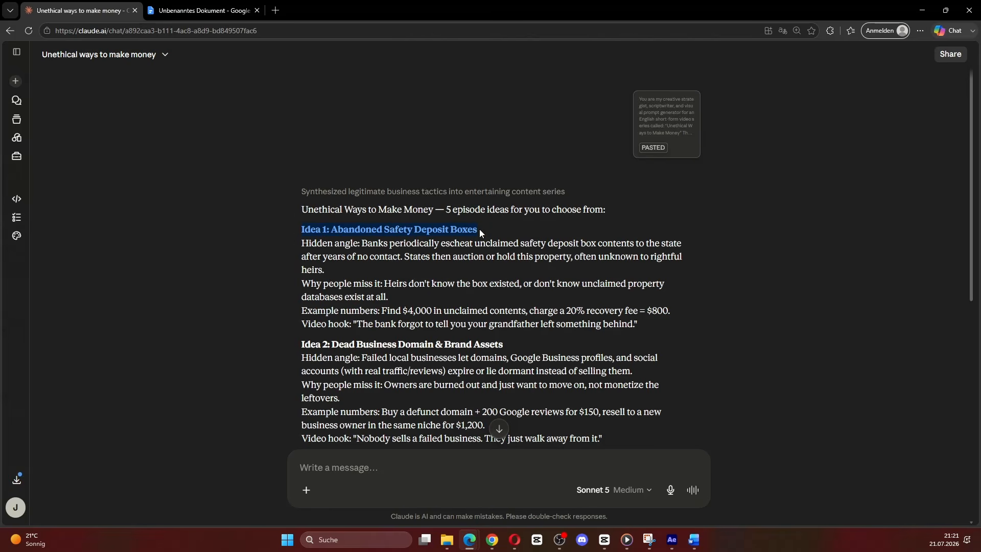
pyautogui.write('idea 1')
pyautogui.press('Return')
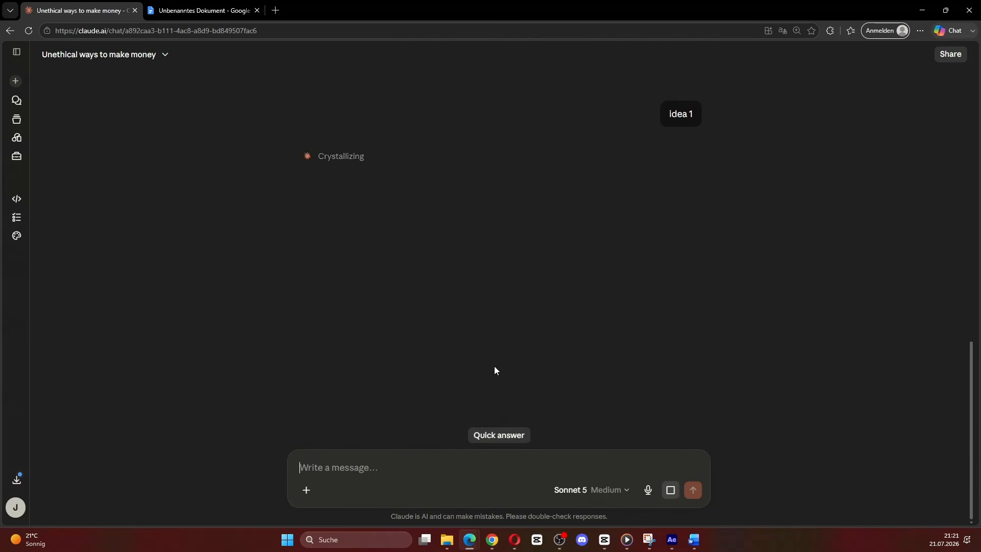
# Step: Review the generated episode script and the numbered stick-figure image prompts in Claude's answer
pyautogui.moveTo(301, 298); pyautogui.dragTo(550, 374)
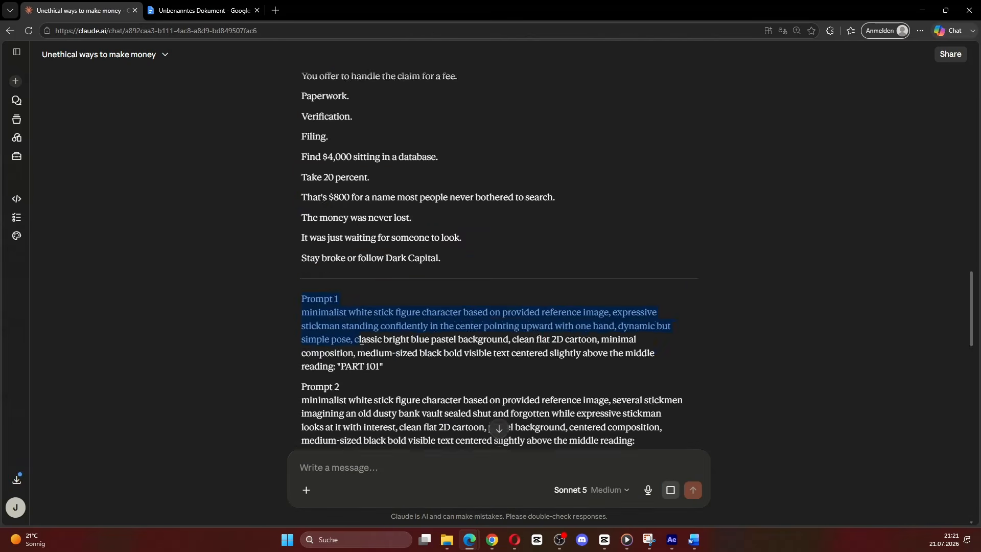
pyautogui.scroll(-5, 403, 339)
pyautogui.scroll(-15, 403, 306)
pyautogui.scroll(-3, 528, 359)
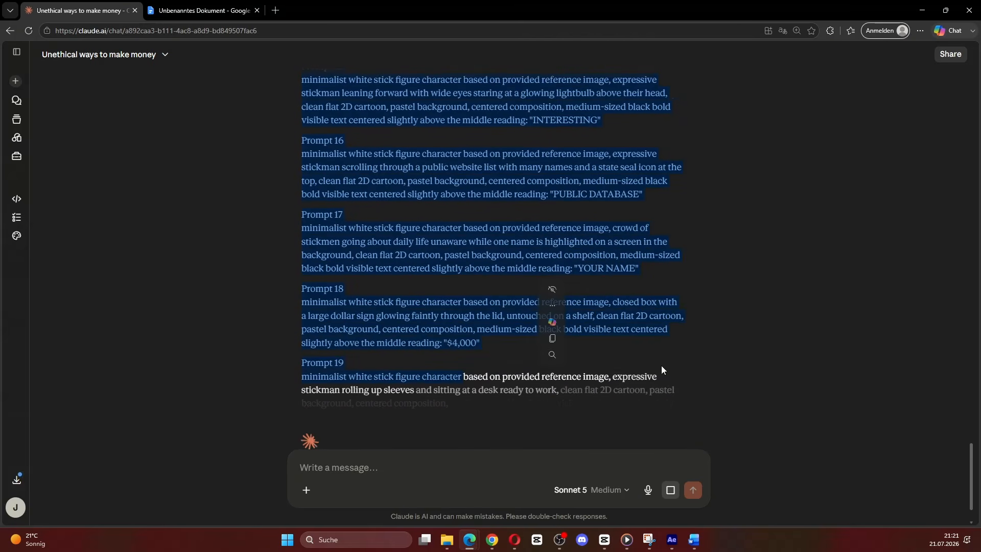
pyautogui.click(637, 354)
pyautogui.scroll(-3, 637, 354)
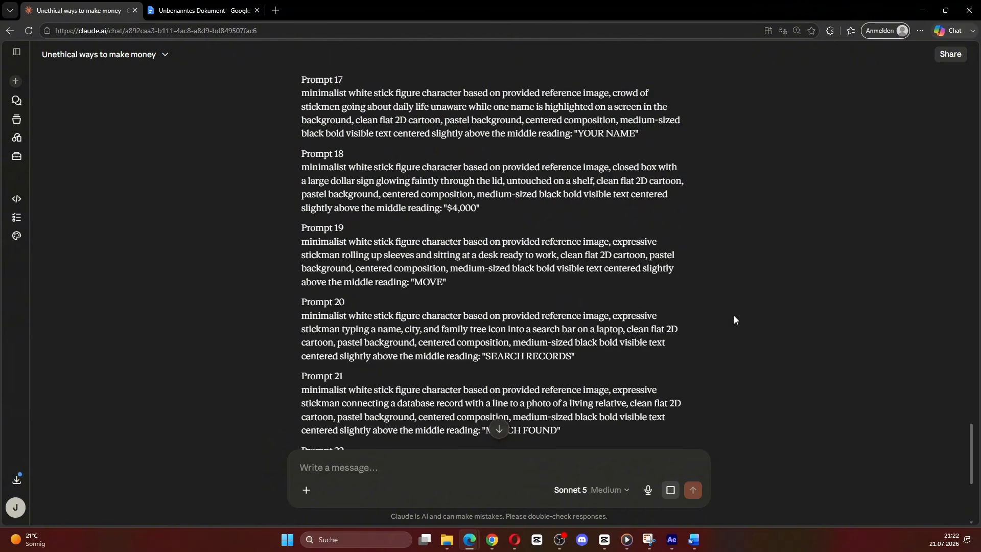
pyautogui.scroll(-8, 502, 319)
pyautogui.scroll(20, 608, 355)
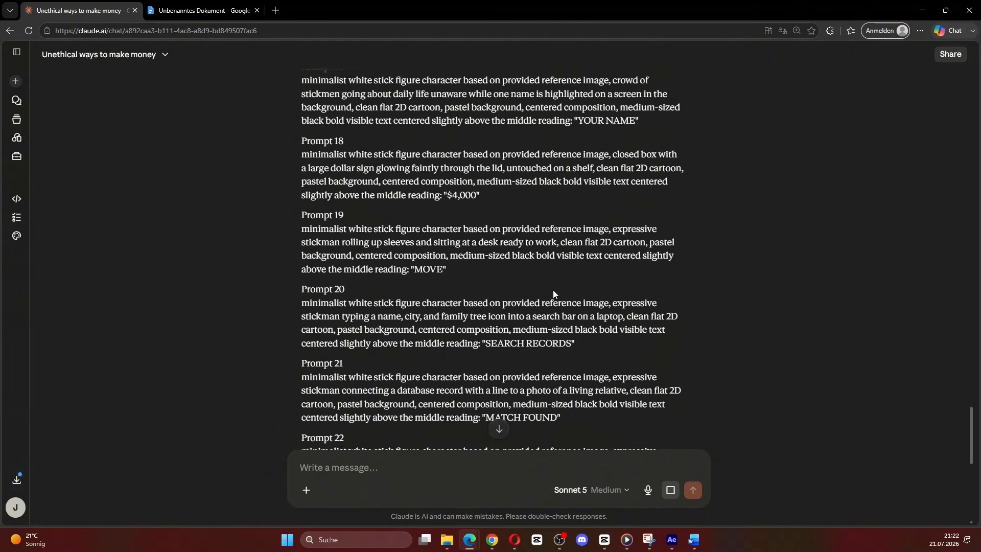
pyautogui.scroll(15, 532, 301)
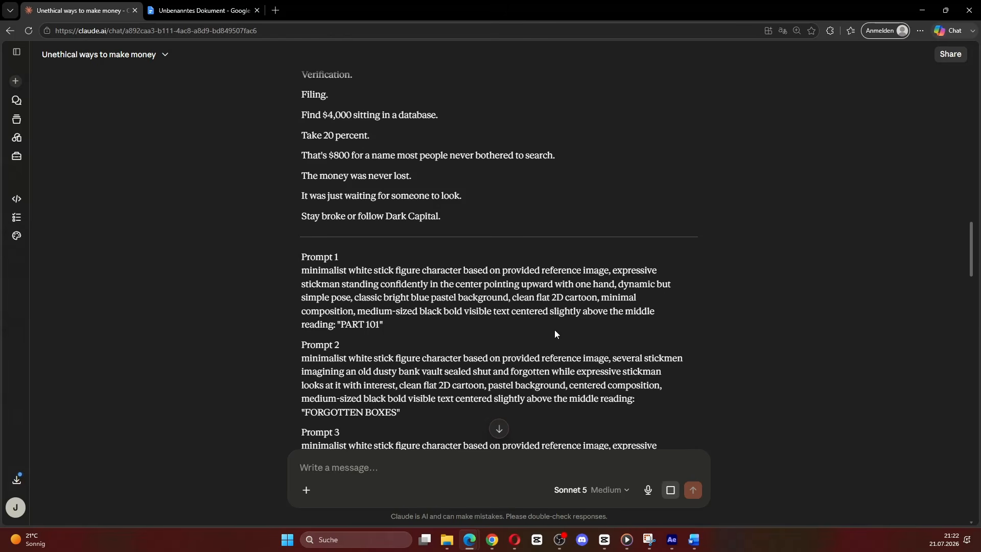
pyautogui.scroll(-2, 449, 322)
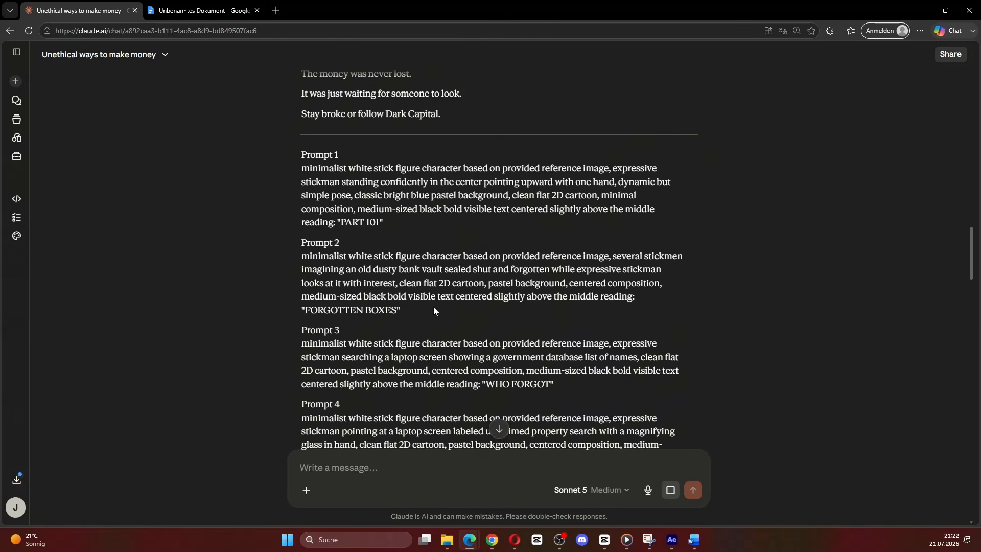
pyautogui.scroll(3, 433, 311)
# Step: Choose Nano Banana 2 in Higgsfield and replace the image prompt with Claude's Prompt 1 about the stickman pointing upward
pyautogui.moveTo(384, 376); pyautogui.dragTo(280, 321)
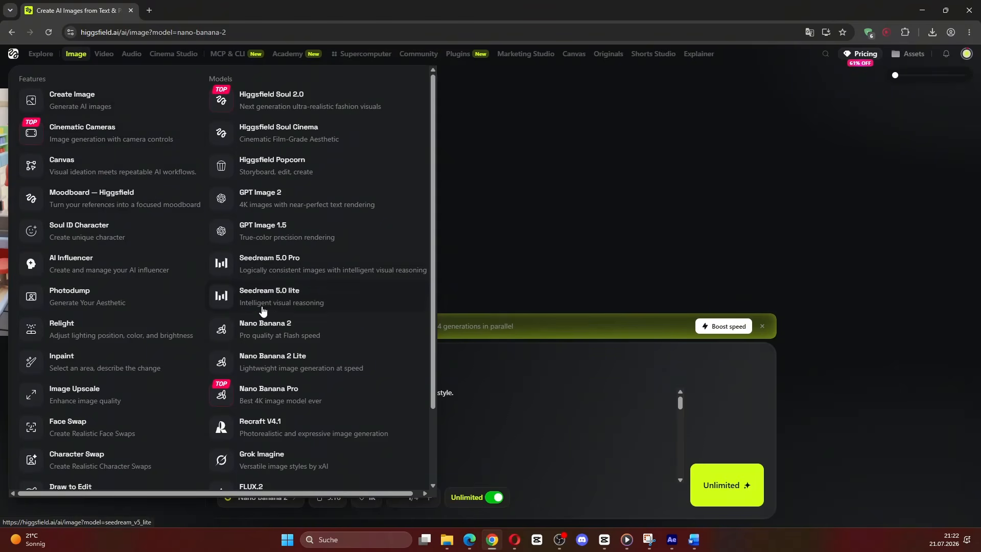
pyautogui.click(295, 332)
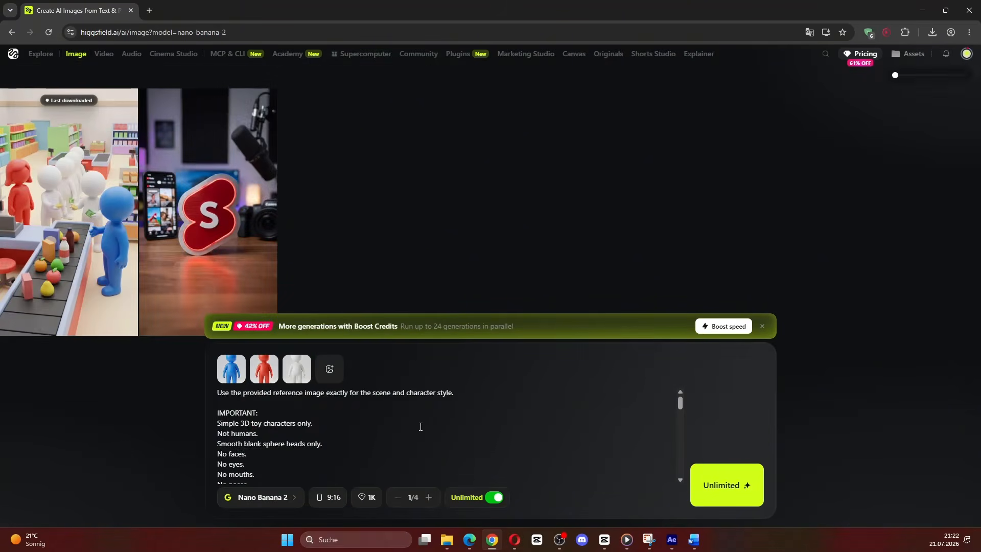
pyautogui.hotkey('ctrl', 'a')
pyautogui.hotkey('ctrl', 'v')
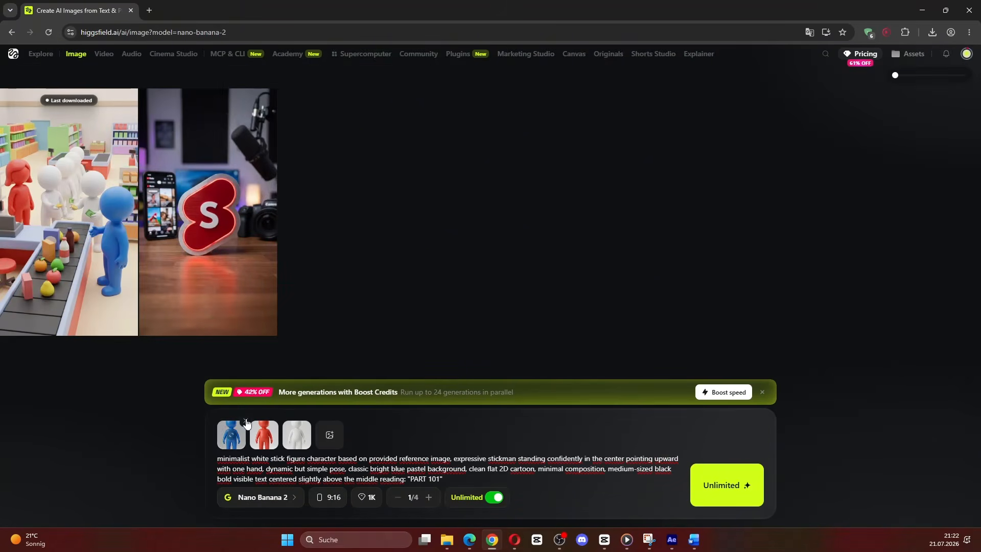
# Step: Replace the three toy character references with the white stickman image, generate the Prompt 1 image, and view it at full size
pyautogui.click(245, 421)
pyautogui.click(247, 425)
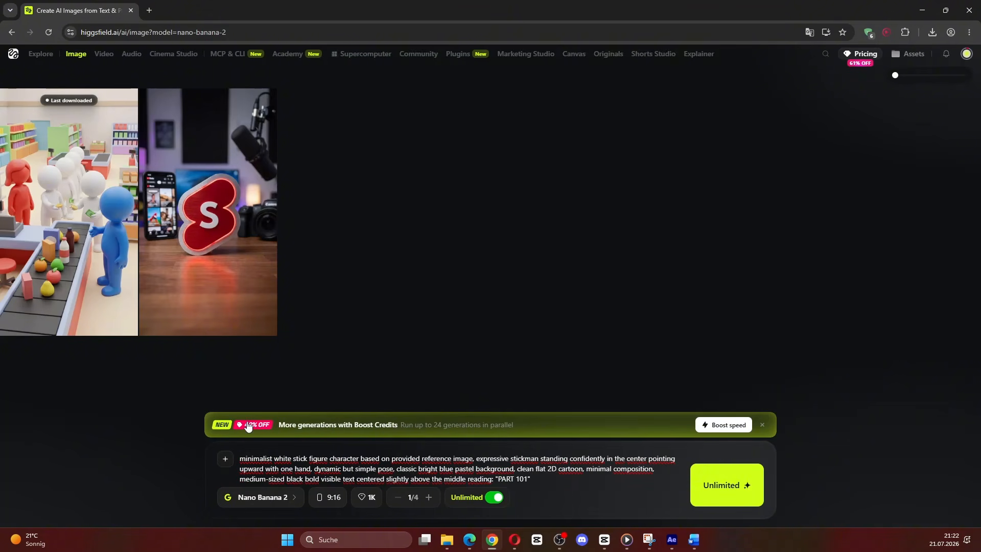
pyautogui.moveTo(980, 480); pyautogui.dragTo(539, 479)
pyautogui.click(744, 486)
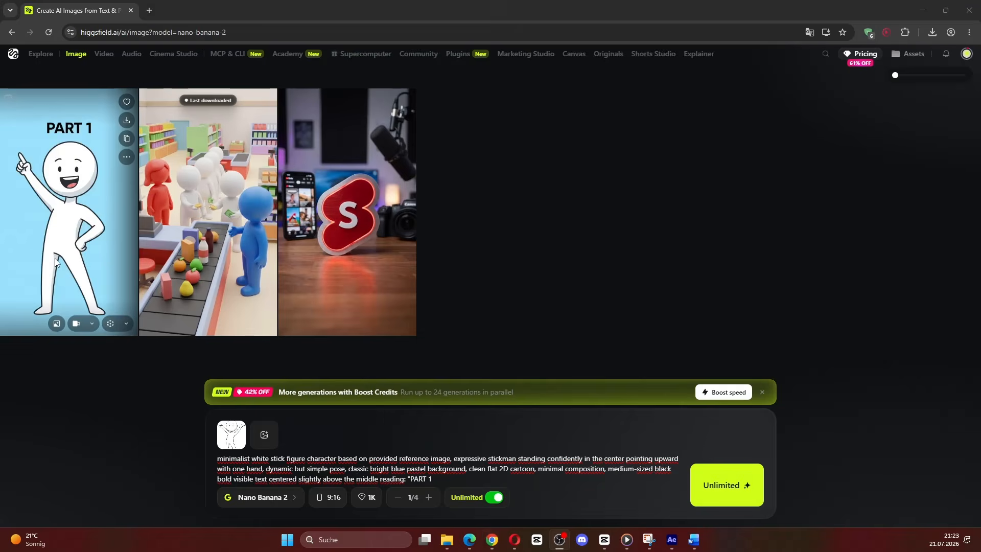
pyautogui.click(54, 266)
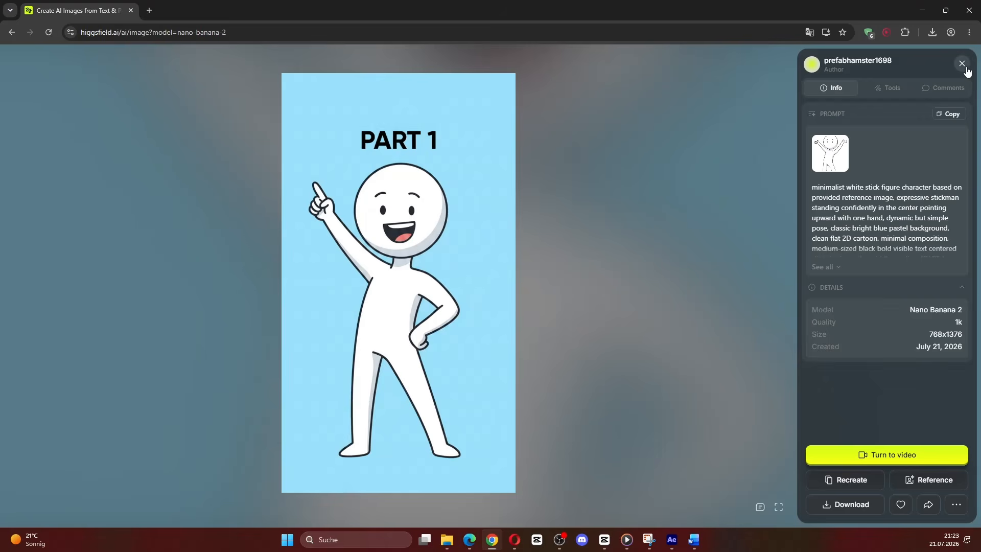
pyautogui.click(964, 67)
# Step: Copy Prompt 2 about the forgotten bank vault from Claude into Higgsfield and generate the "FORGOTTEN BOXES" image
pyautogui.moveTo(401, 362); pyautogui.dragTo(287, 303)
pyautogui.hotkey('ctrl', 'c')
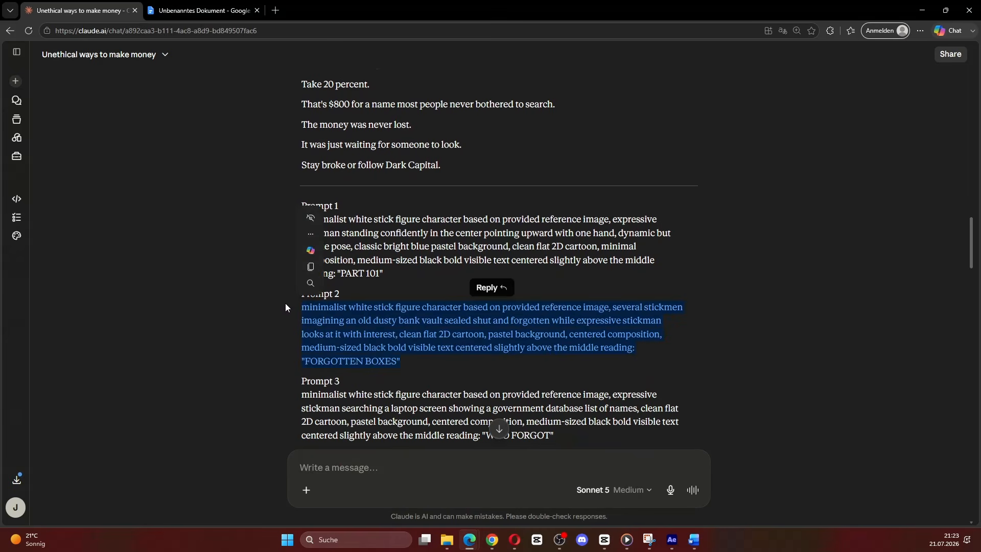
pyautogui.click(502, 538)
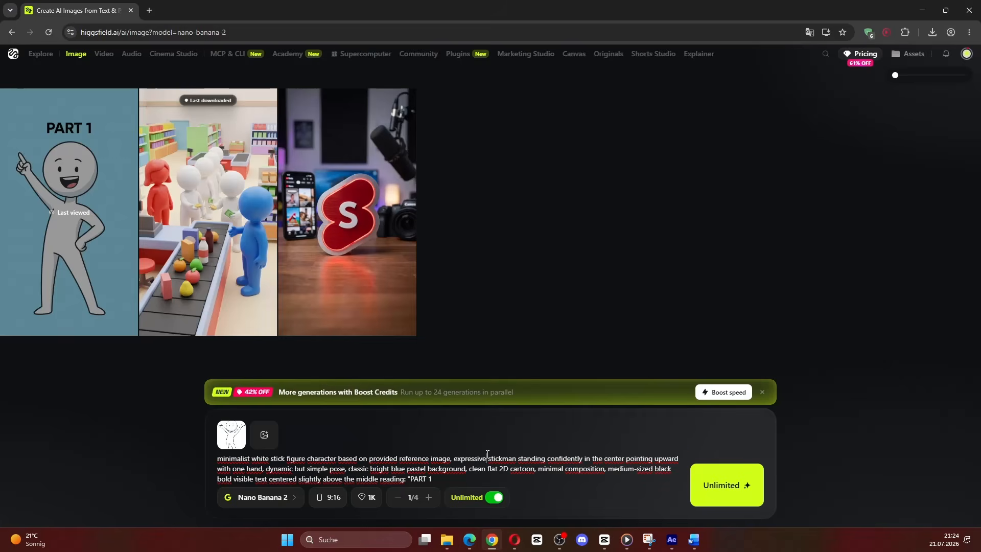
pyautogui.hotkey('ctrl', 'a')
pyautogui.hotkey('ctrl', 'v')
pyautogui.click(703, 497)
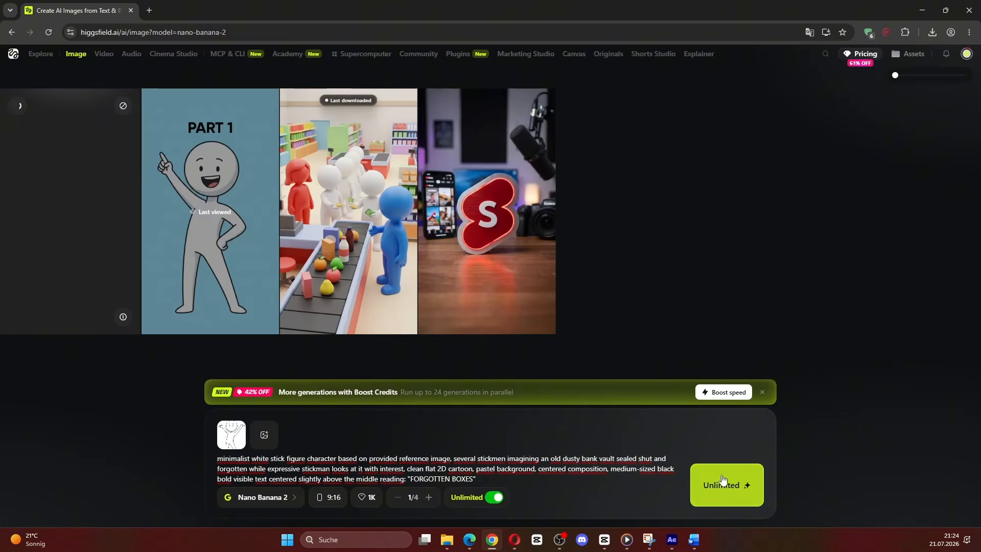
# Step: Copy Prompt 3 from Claude into Higgsfield, generate the "WHO FORGOT" image, and open the "FORGOTTEN BOXES" image
pyautogui.hotkey('alt', 'Tab')
pyautogui.moveTo(581, 333); pyautogui.dragTo(289, 296)
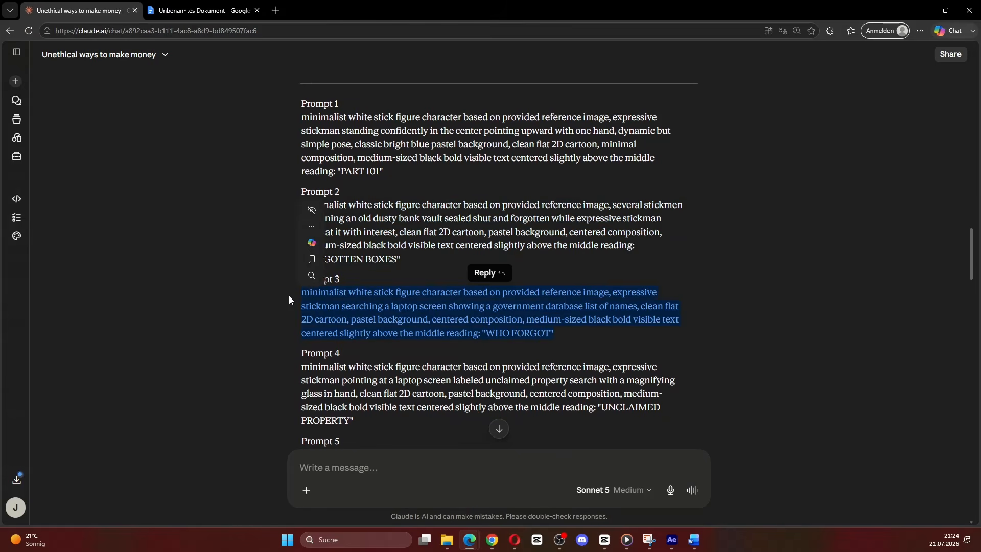
pyautogui.hotkey('ctrl', 'c')
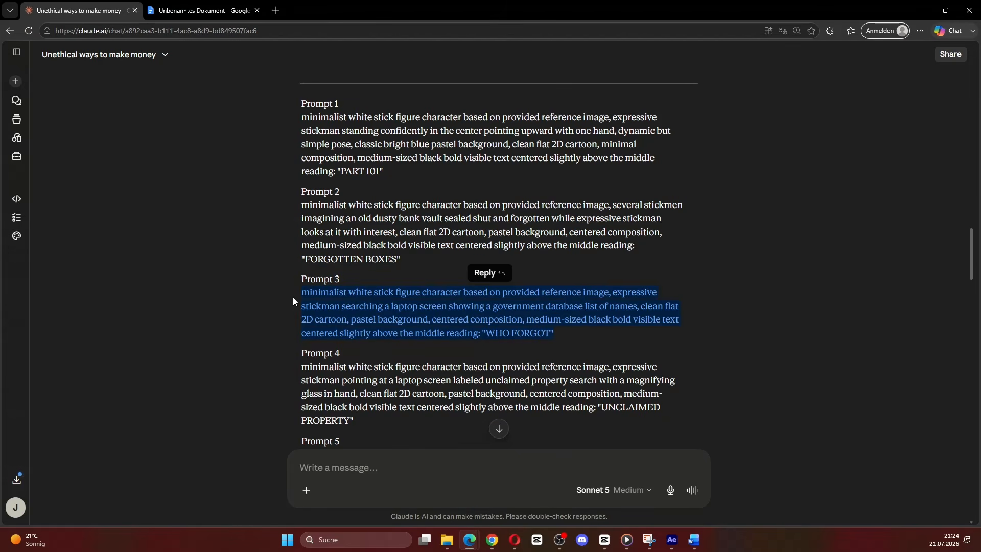
pyautogui.click(494, 537)
pyautogui.hotkey('ctrl', 'a')
pyautogui.hotkey('ctrl', 'v')
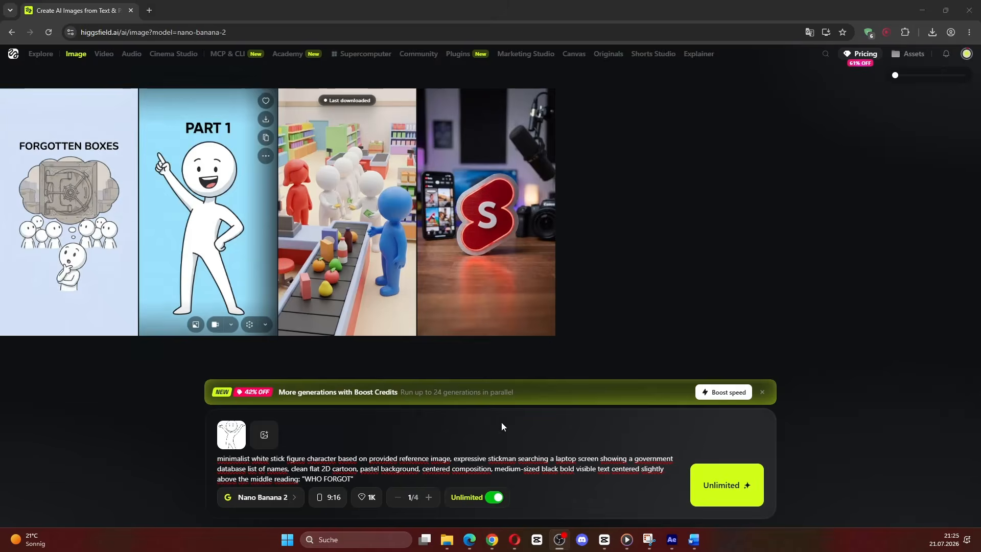
pyautogui.click(734, 489)
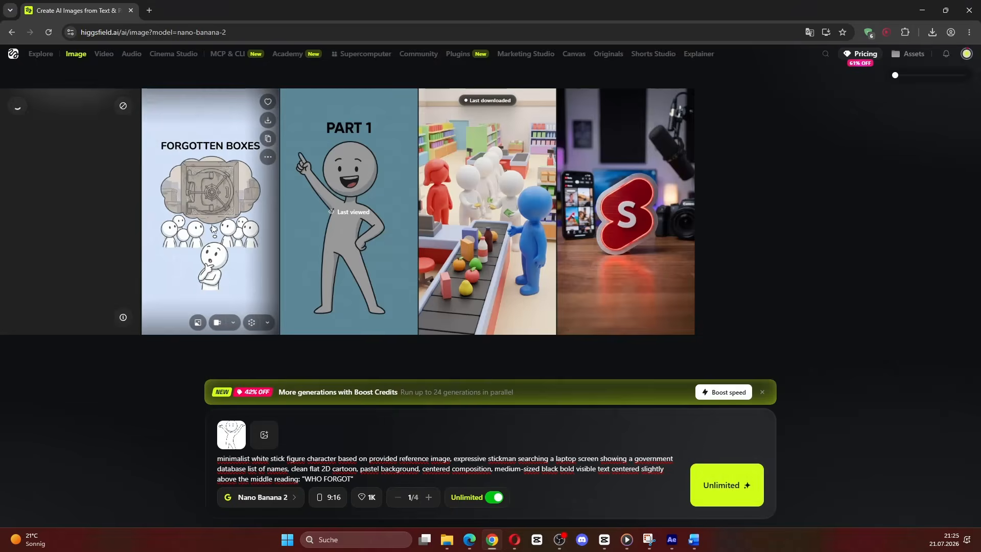
pyautogui.click(240, 215)
# Step: Copy Prompt 4 from Claude into Higgsfield, generate the "UNCLAIMED PROPERTY" image, and view the "WHO FORGOT" image at full size
pyautogui.hotkey('alt', 'Tab')
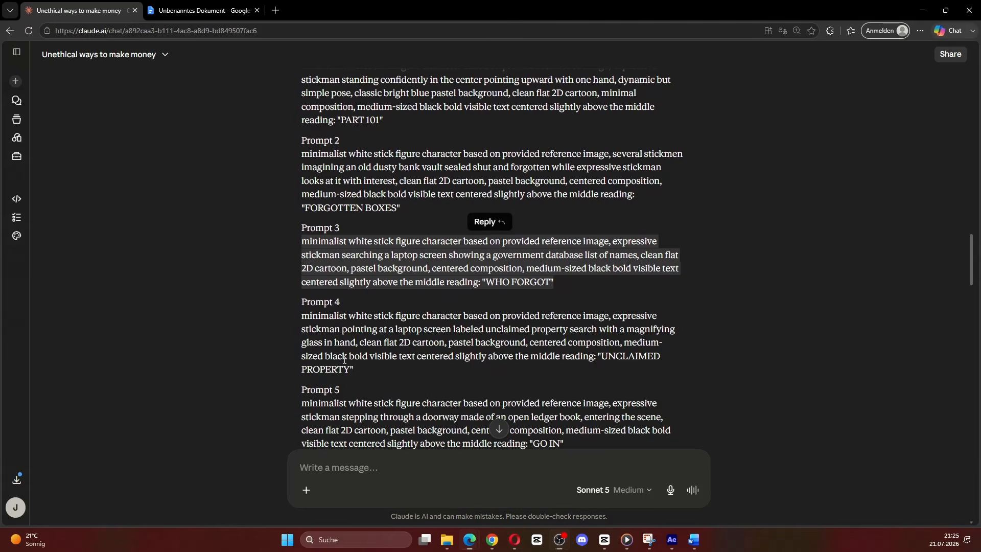
pyautogui.moveTo(358, 370); pyautogui.dragTo(295, 314)
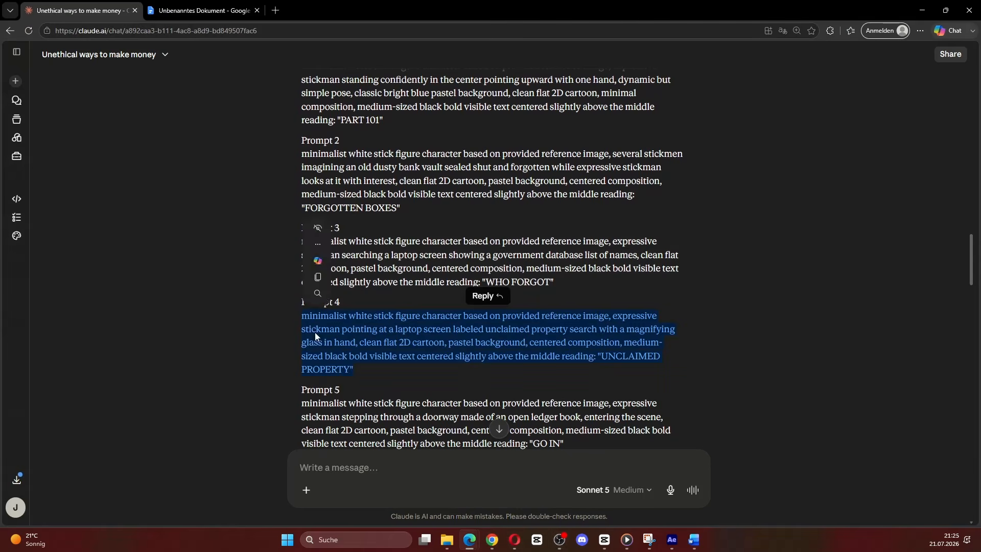
pyautogui.click(492, 539)
pyautogui.hotkey('ctrl', 'a')
pyautogui.hotkey('ctrl', 'v')
pyautogui.click(737, 488)
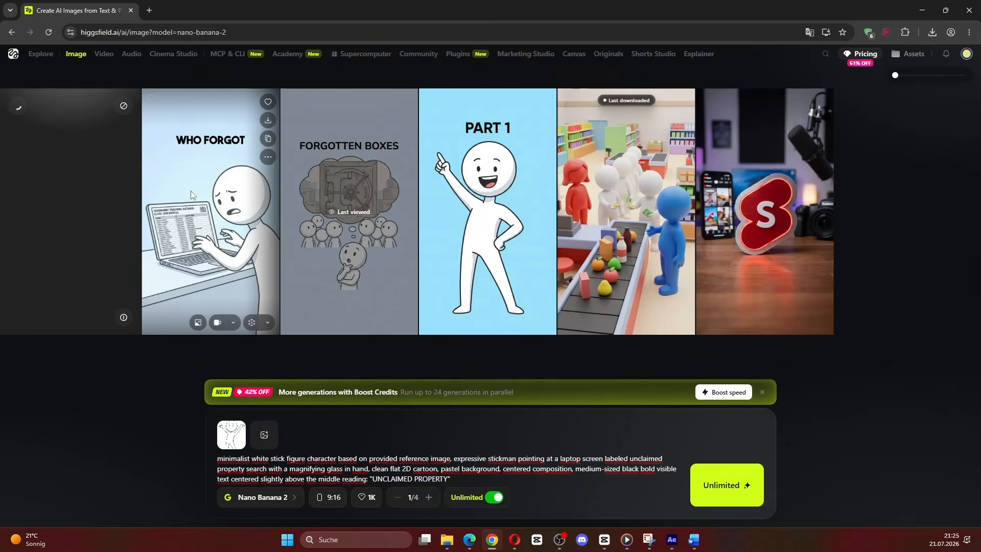
pyautogui.click(191, 194)
pyautogui.press('Escape')
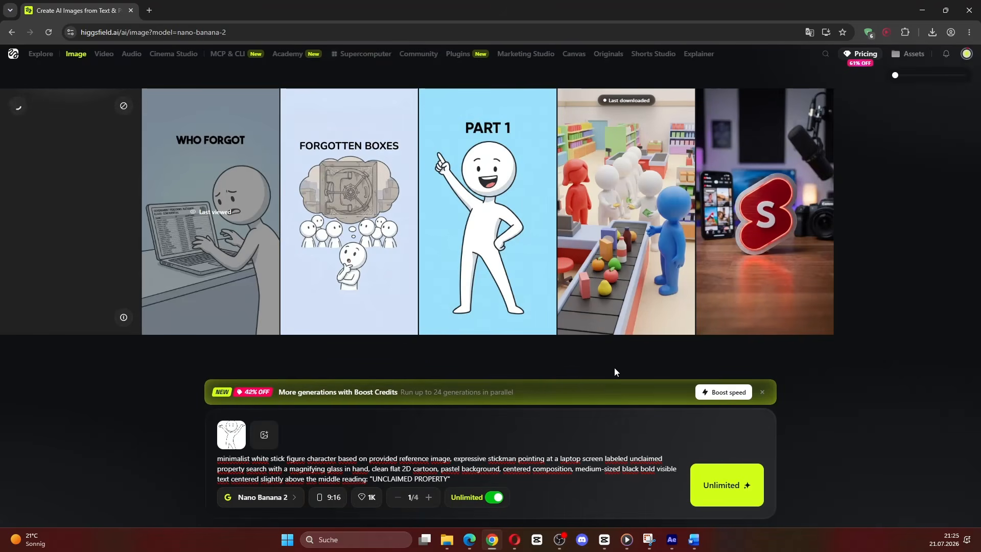
# Step: Copy Prompt 5 about the open ledger book doorway from Claude into Higgsfield for the "GO IN" image and go through the images
pyautogui.hotkey('alt', 'Tab')
pyautogui.moveTo(577, 294); pyautogui.dragTo(304, 254)
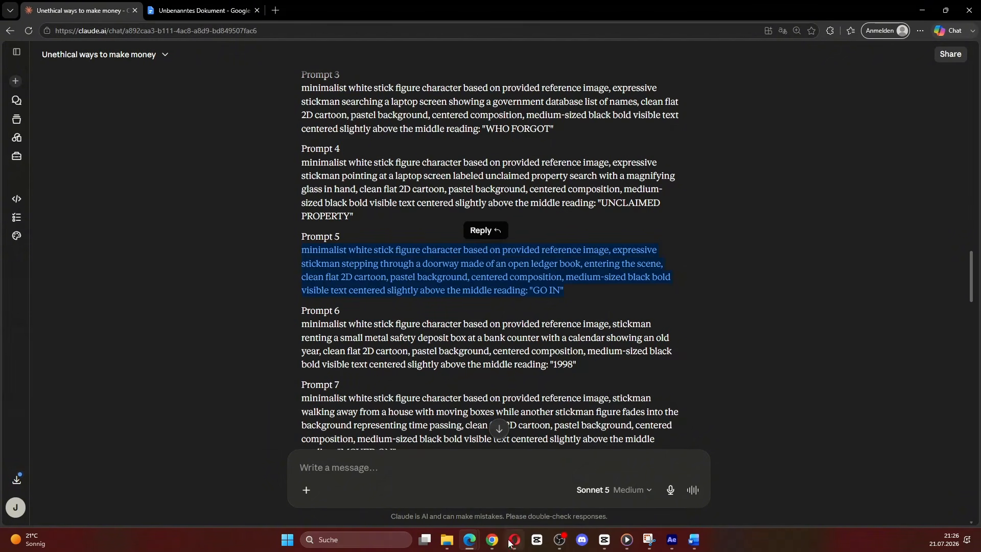
pyautogui.hotkey('ctrl', 'c')
pyautogui.click(492, 539)
pyautogui.hotkey('ctrl', 'a')
pyautogui.hotkey('ctrl', 'v')
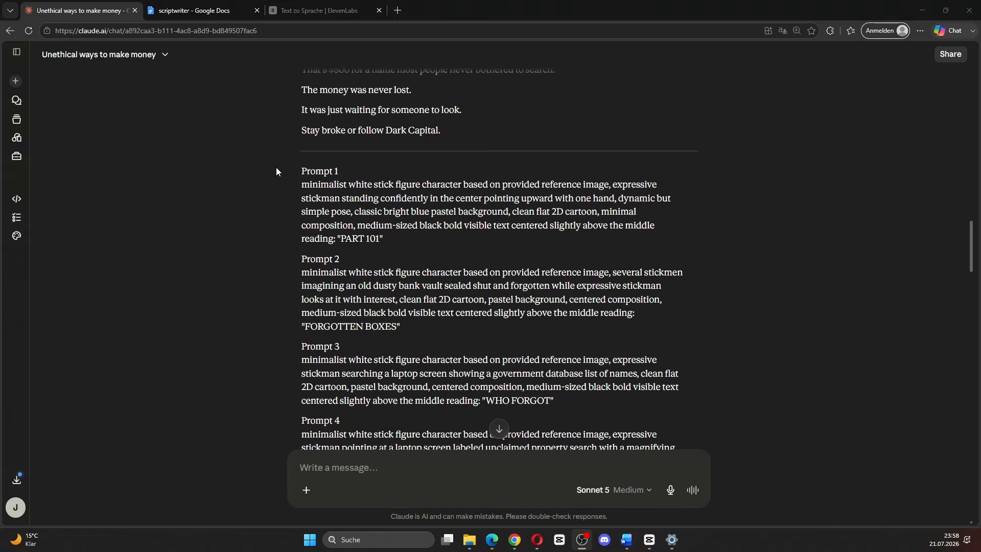
pyautogui.moveTo(276, 167); pyautogui.dragTo(403, 357)
pyautogui.scroll(-20, 482, 399)
pyautogui.scroll(-20, 480, 398)
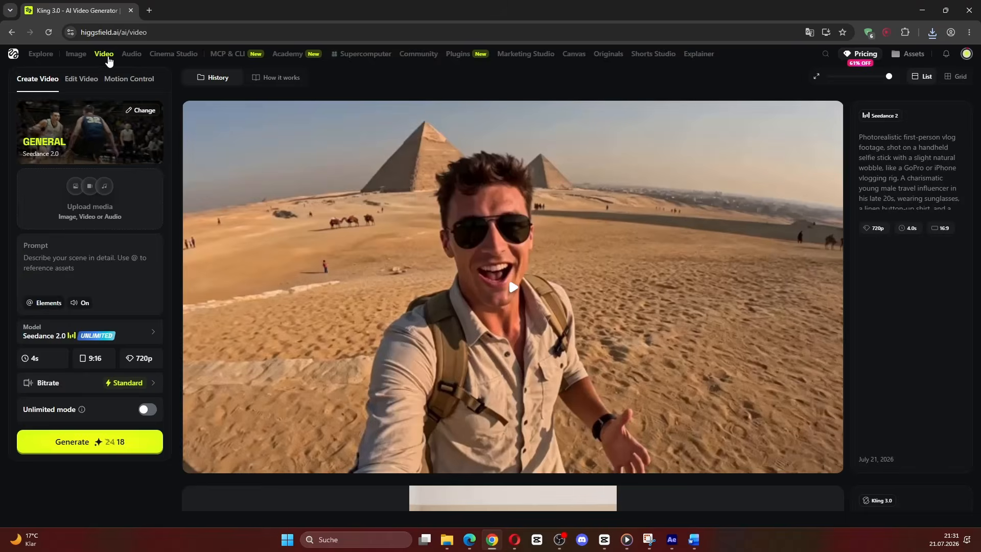
# Step: Switch Higgsfield to video generation with Kling 3.0 and paste in the cash-counting stick figure prompt from the Google Doc's VIDEO section
pyautogui.moveTo(106, 57)
pyautogui.click(258, 160)
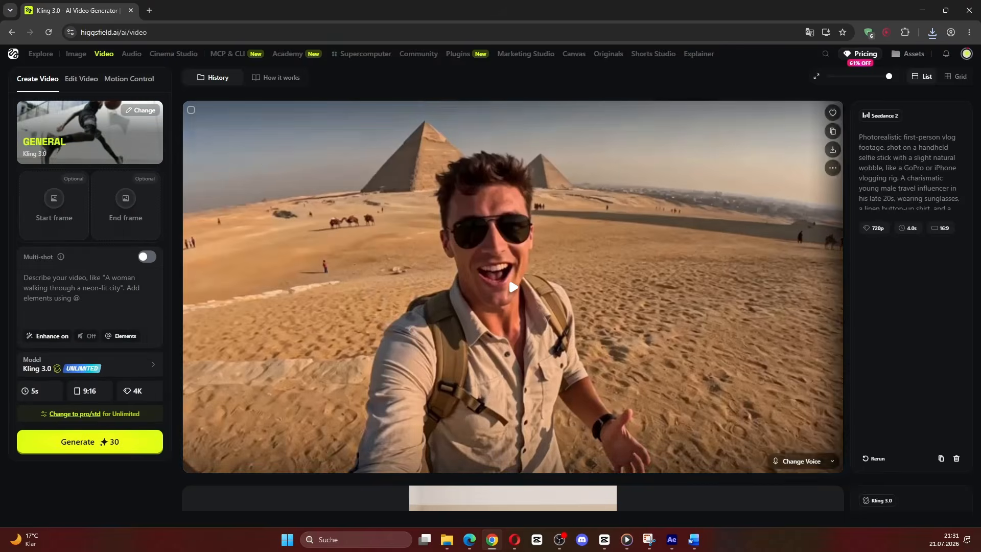
pyautogui.click(488, 546)
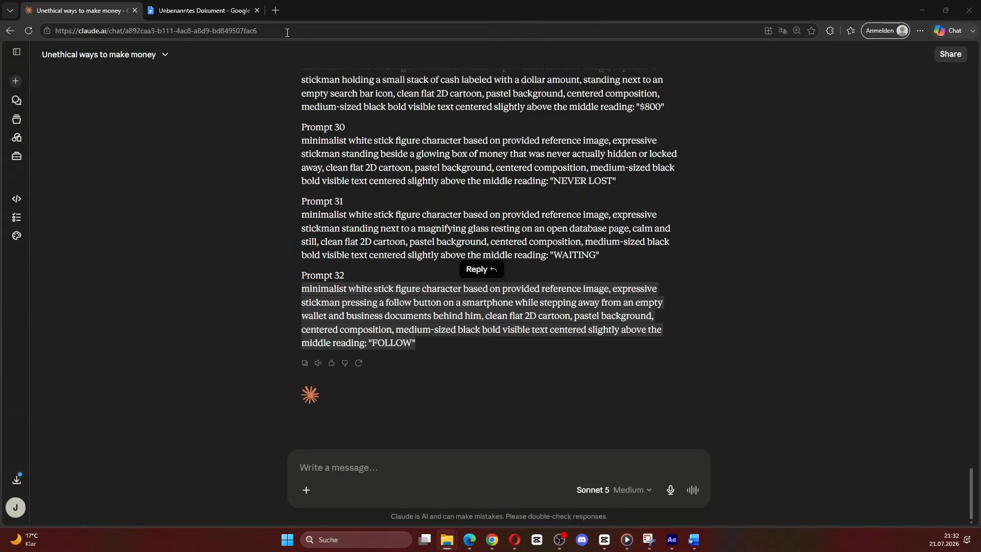
pyautogui.click(190, 4)
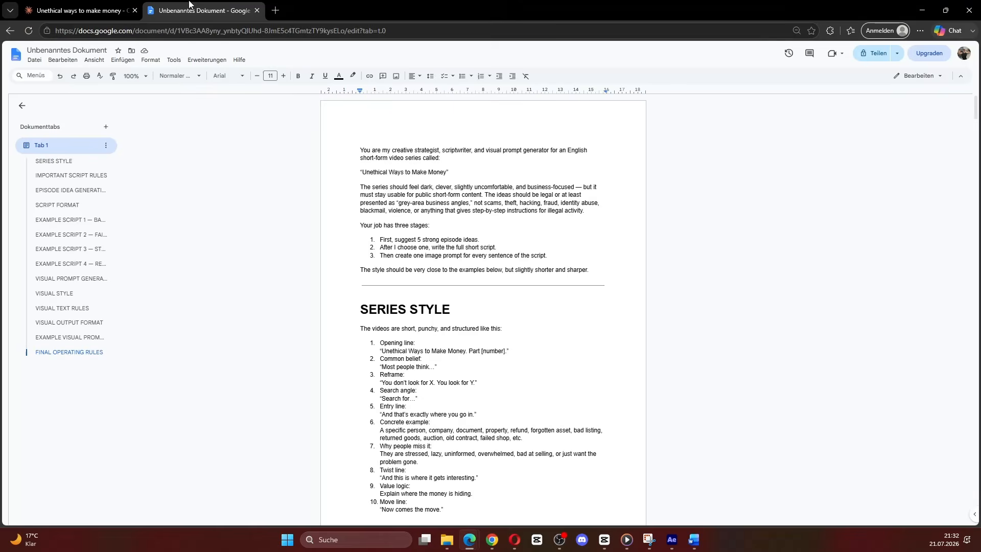
pyautogui.moveTo(977, 109); pyautogui.dragTo(978, 506)
pyautogui.moveTo(576, 198); pyautogui.dragTo(343, 159)
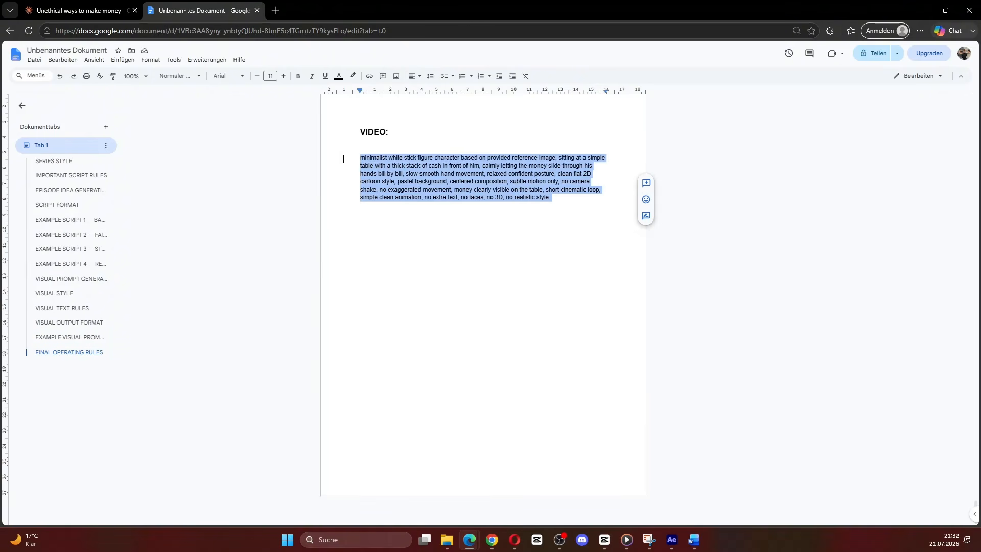
pyautogui.click(491, 539)
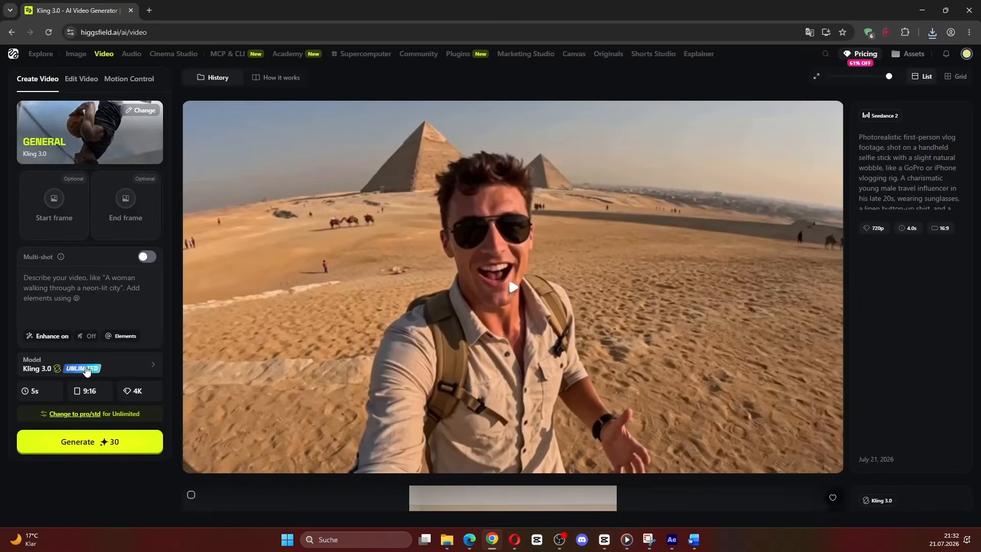
pyautogui.click(117, 366)
pyautogui.hotkey('ctrl', 'v')
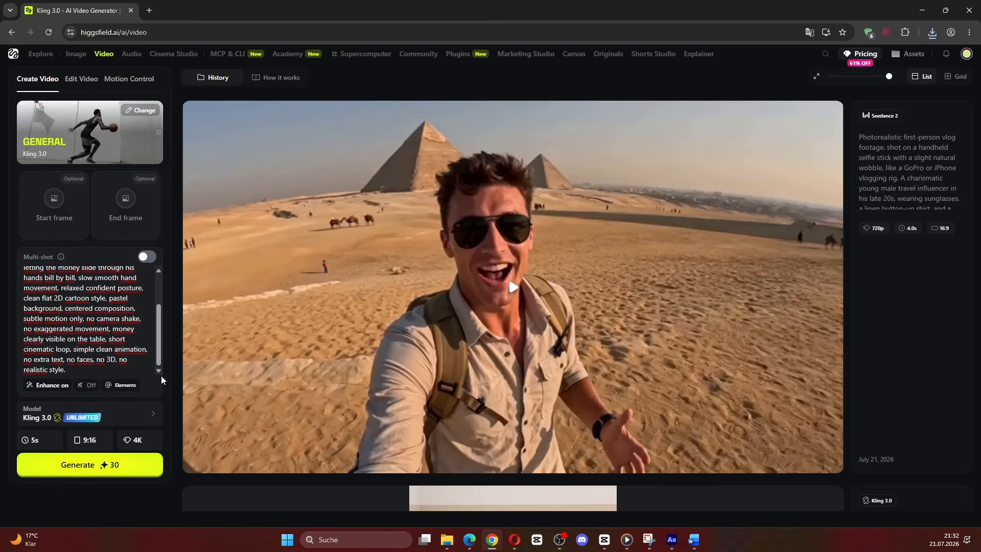
# Step: Generate a 5 s, 9:16 clip at 720p in unlimited mode and play the resulting money-counting video
pyautogui.scroll(-1, 163, 381)
pyautogui.click(88, 438)
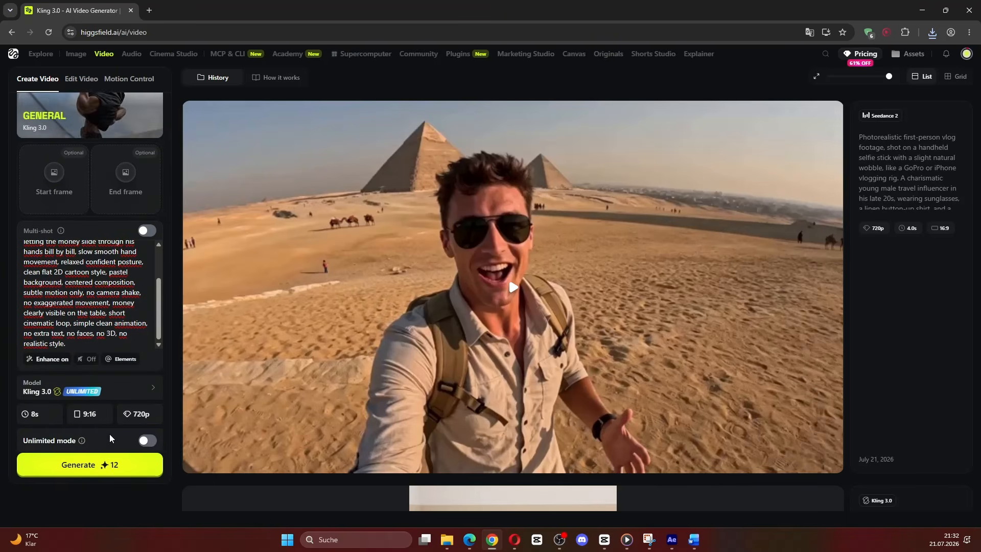
pyautogui.click(147, 440)
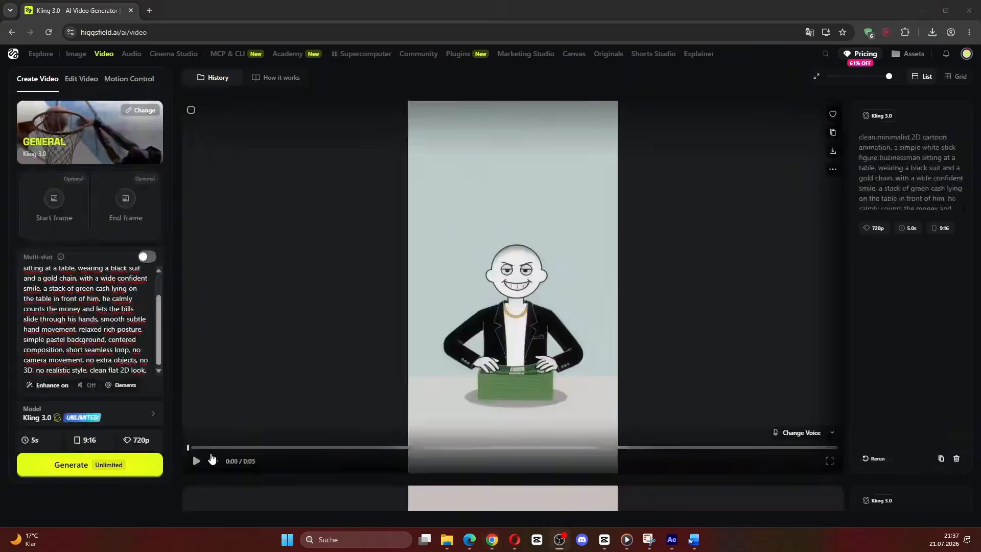
pyautogui.click(195, 462)
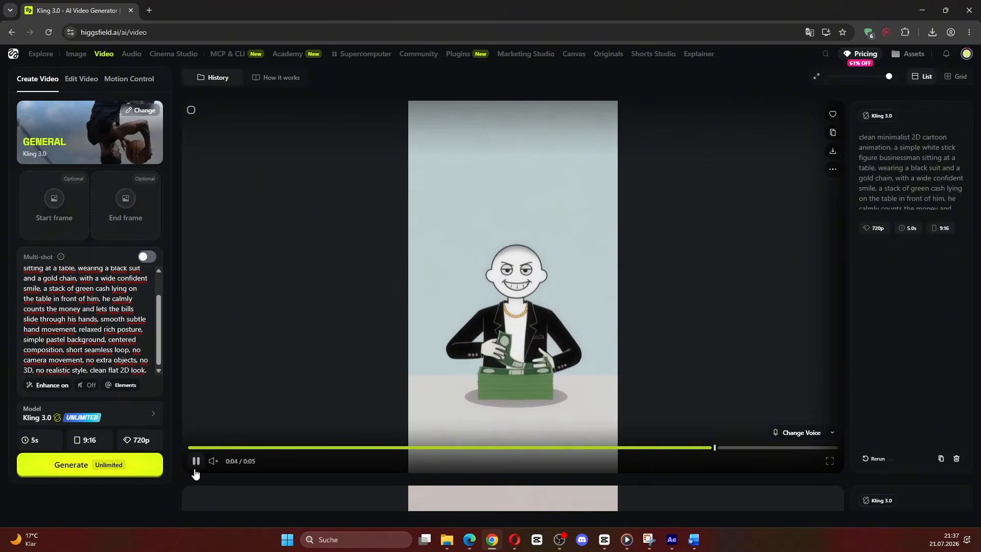
# Step: Copy the full bank-box script from Claude into ElevenLabs text to speech, change its title line to Part 1, and generate the speech
pyautogui.scroll(14, 468, 329)
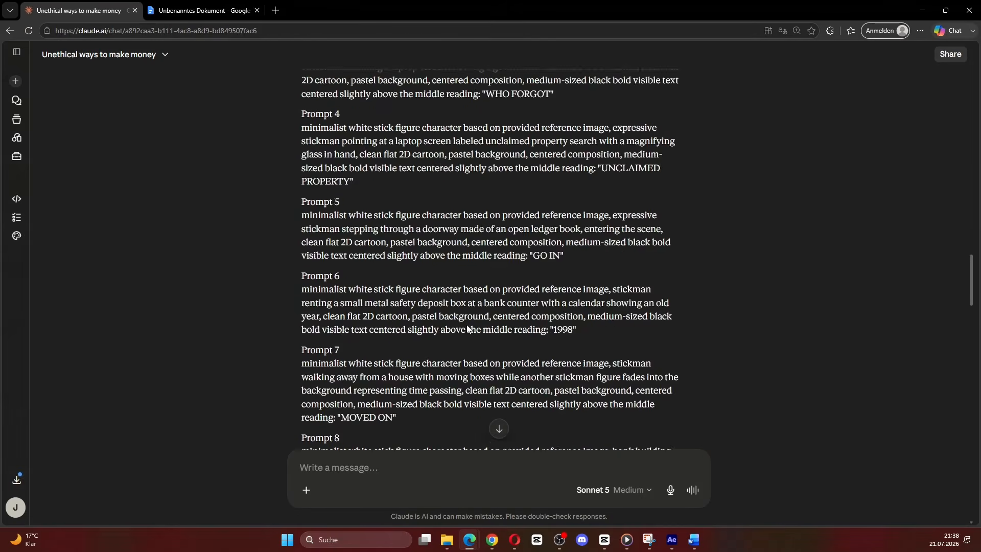
pyautogui.scroll(18, 468, 329)
pyautogui.moveTo(449, 390); pyautogui.dragTo(298, 212)
pyautogui.scroll(2, 294, 220)
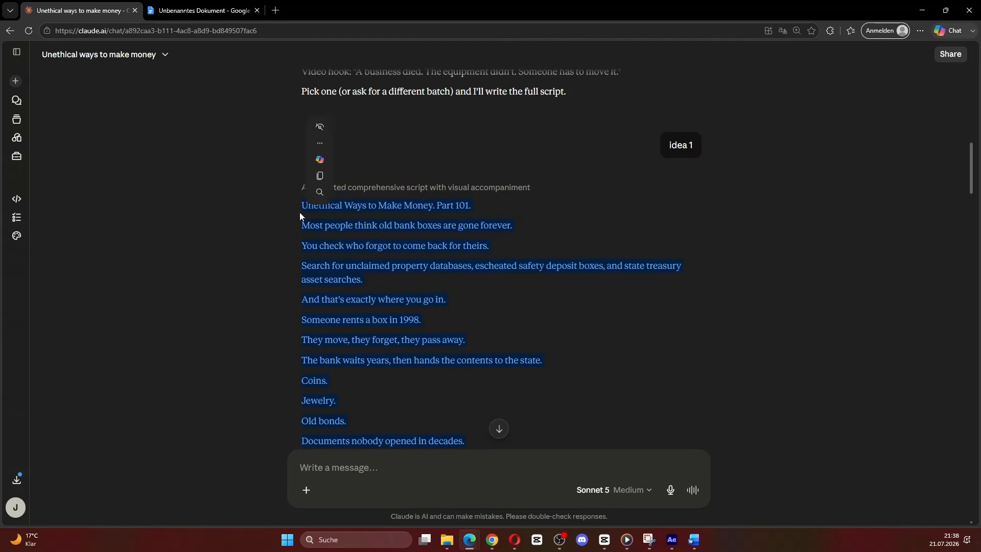
pyautogui.hotkey('ctrl', 'c')
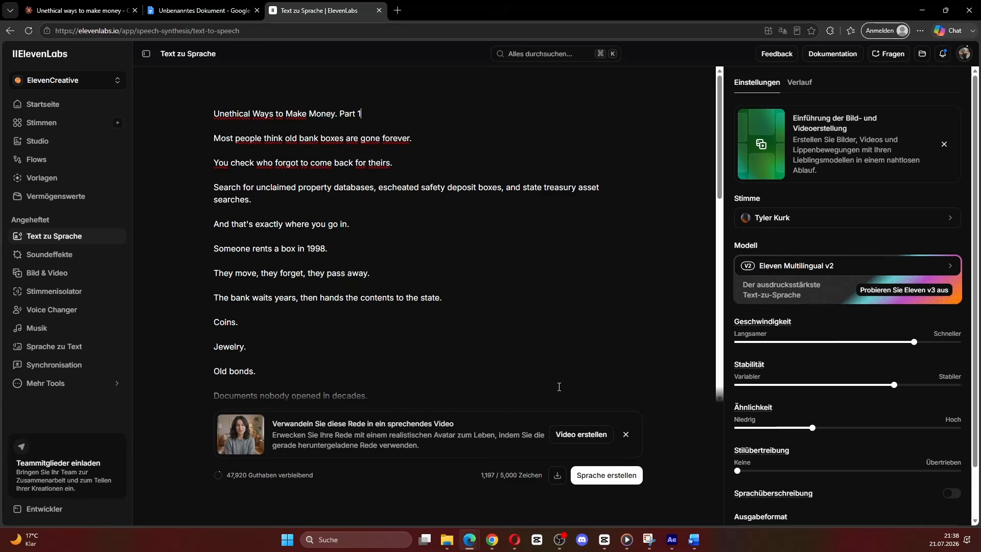
pyautogui.scroll(-10, 559, 387)
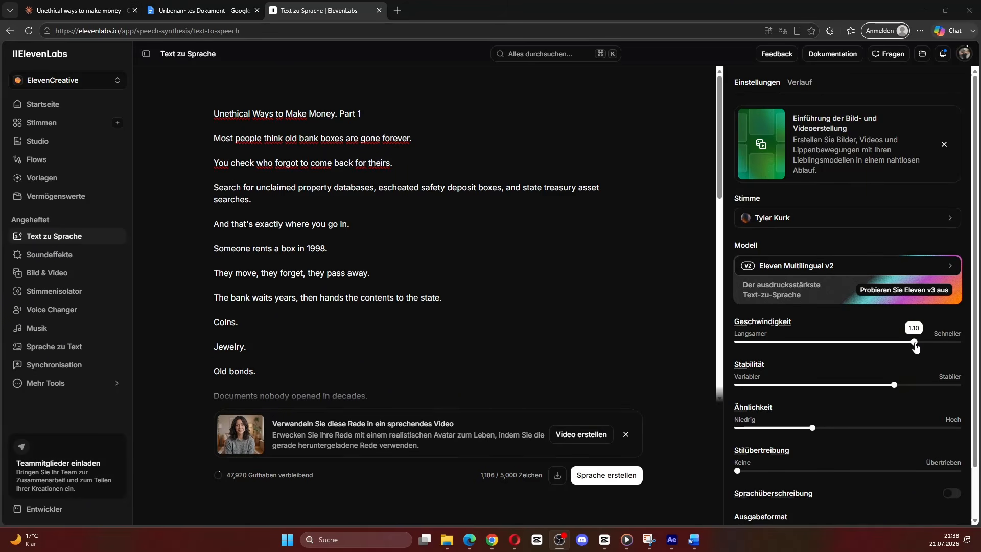
pyautogui.click(627, 480)
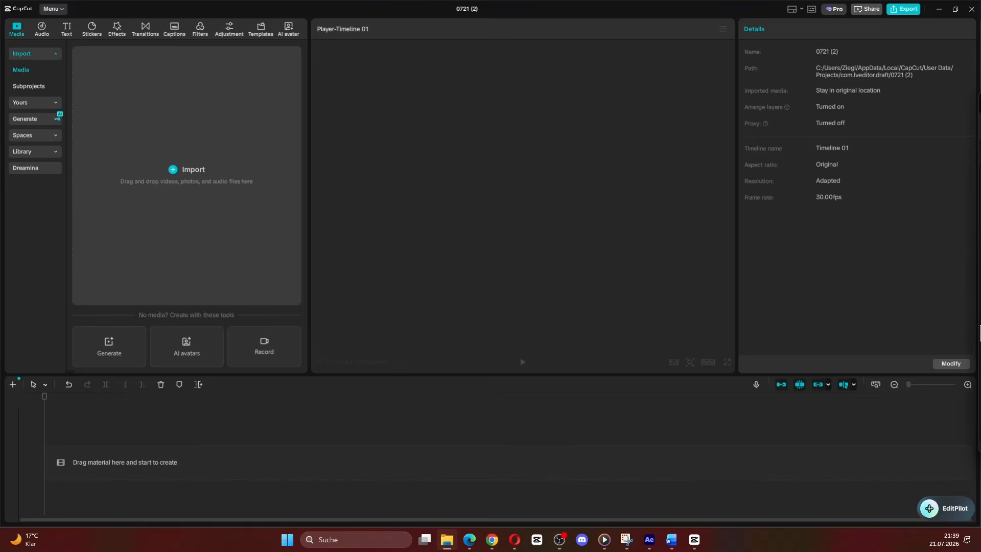
# Step: Switch to CapCut, place the ElevenLabs voiceover MP3 on the timeline, and cut out the pauses between its opening sentences
pyautogui.moveTo(339, 482); pyautogui.dragTo(273, 459)
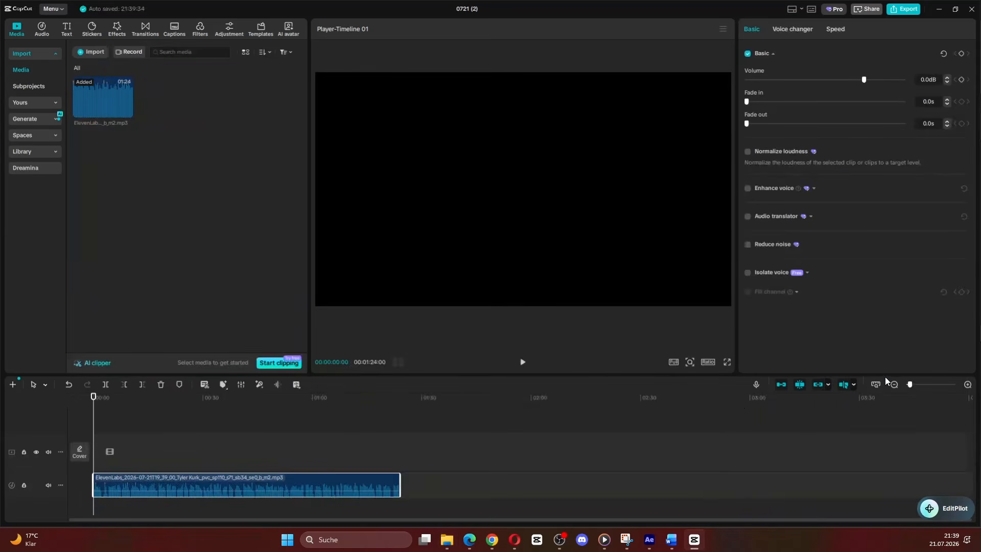
pyautogui.moveTo(910, 384); pyautogui.dragTo(921, 384)
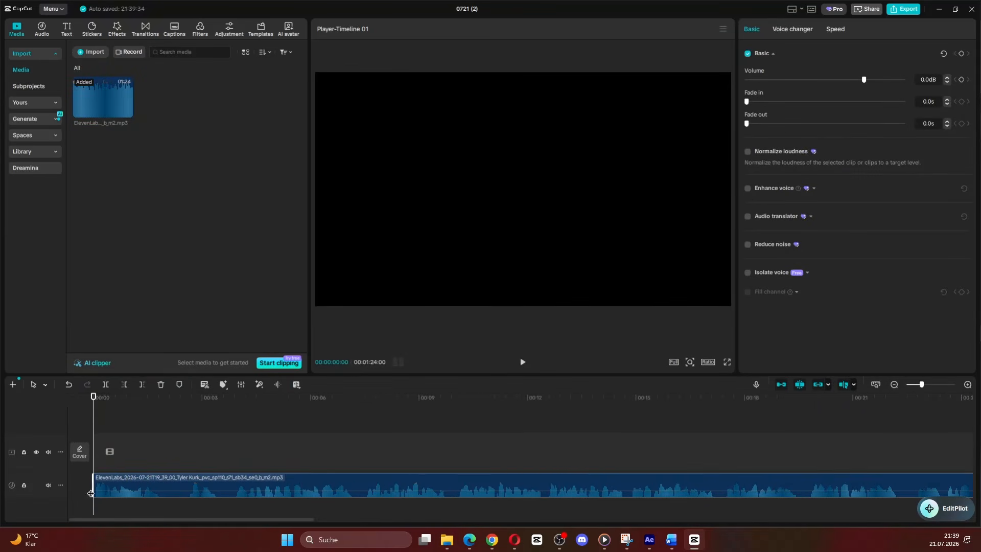
pyautogui.click(156, 463)
pyautogui.click(158, 476)
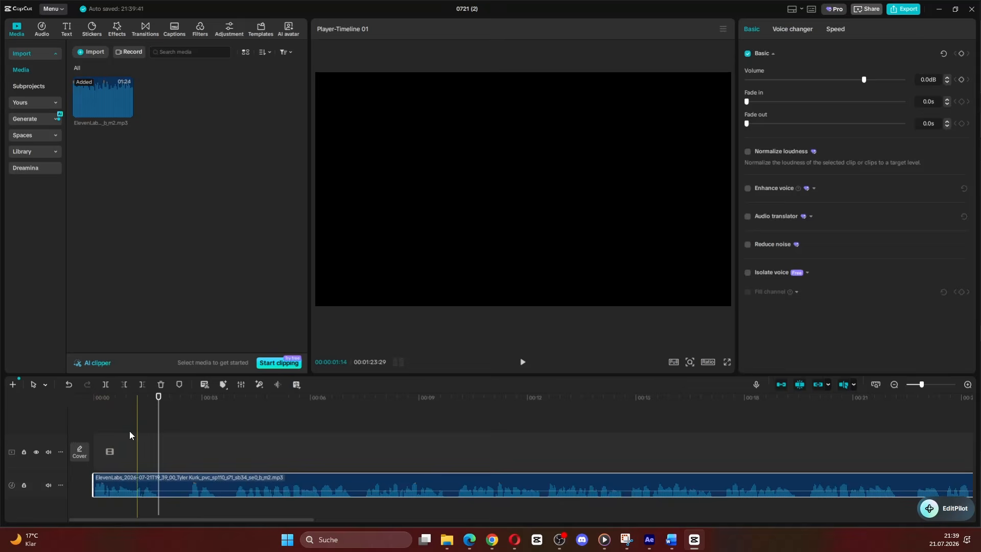
pyautogui.hotkey('ctrl', 'b')
pyautogui.moveTo(159, 477); pyautogui.dragTo(204, 481)
pyautogui.click(189, 475)
pyautogui.hotkey('ctrl', 'b')
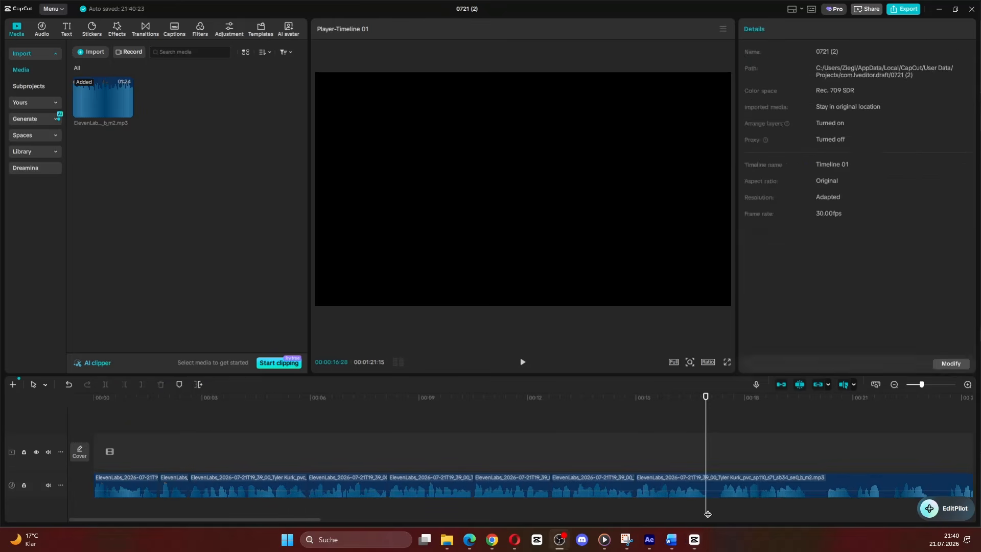
pyautogui.click(718, 478)
pyautogui.hotkey('ctrl', 'b')
pyautogui.moveTo(718, 471); pyautogui.dragTo(721, 469)
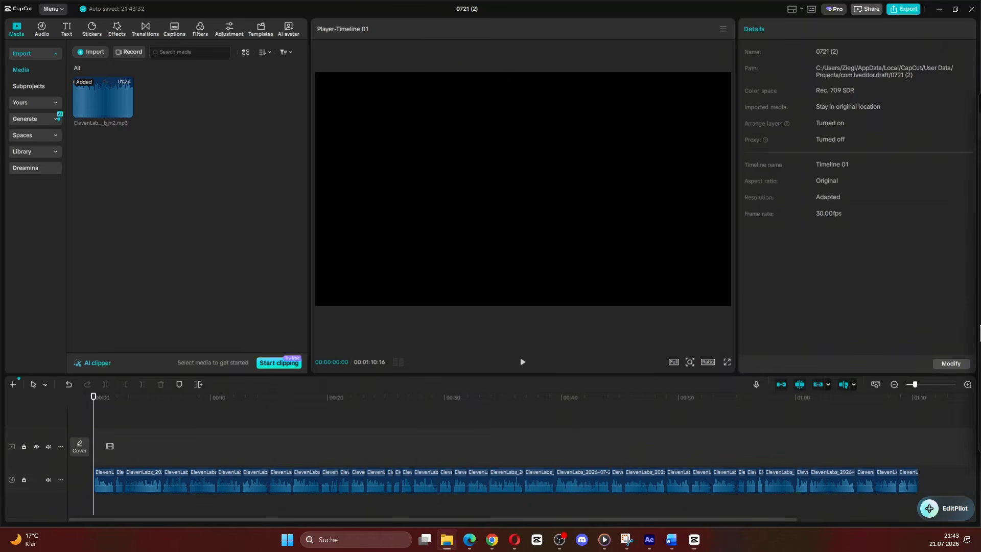
# Step: Add the money-counting video above the start of the voiceover and trim its end to the first voiceover segment
pyautogui.moveTo(979, 332); pyautogui.dragTo(148, 439)
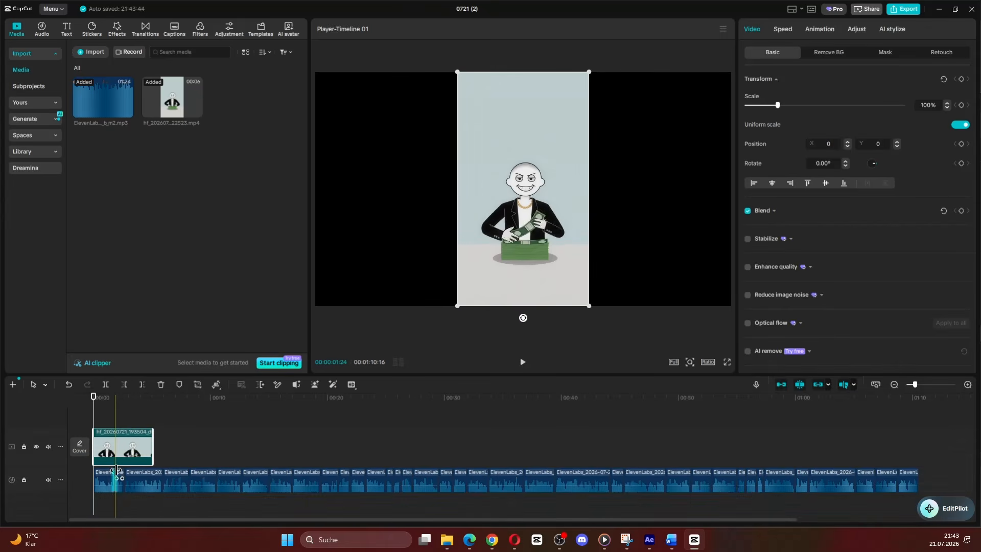
pyautogui.click(523, 362)
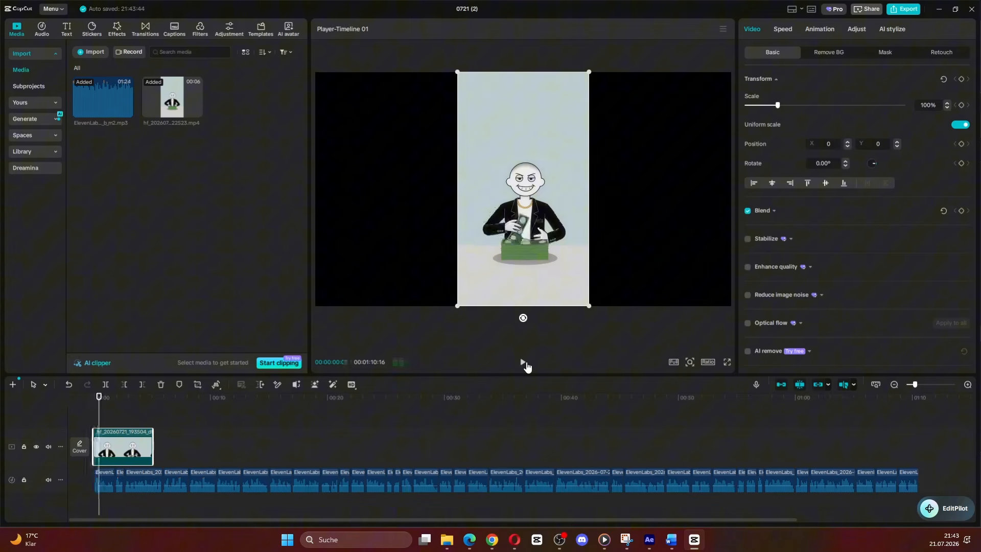
pyautogui.moveTo(118, 415); pyautogui.dragTo(116, 415)
pyautogui.click(142, 384)
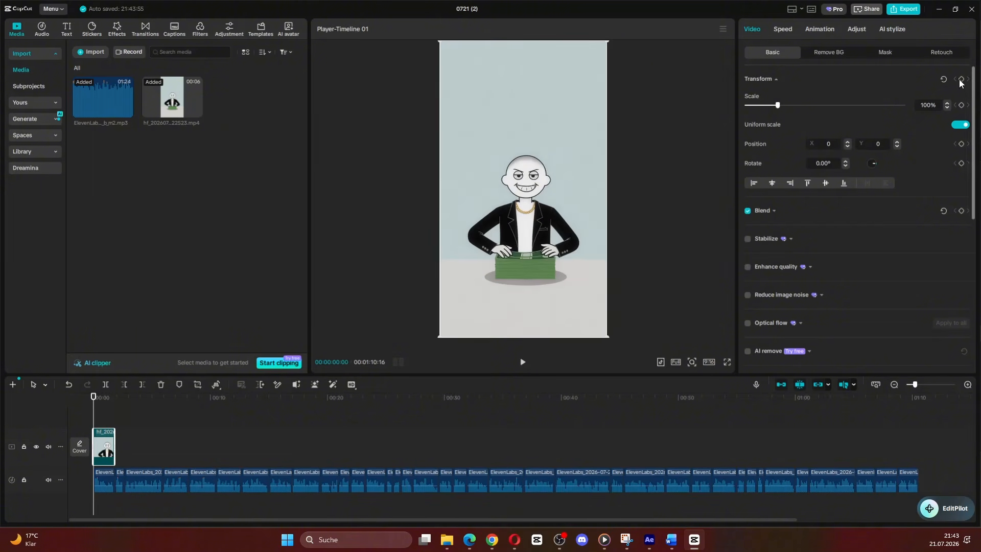
# Step: Keyframe the money-counting clip's transform at its start and adjust its scale at the clip's end
pyautogui.moveTo(102, 413); pyautogui.dragTo(114, 413)
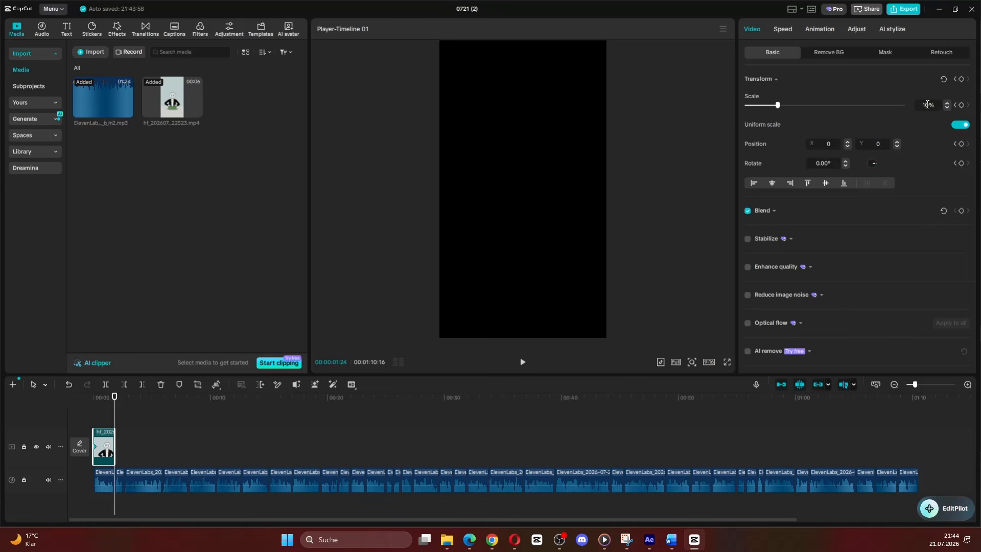
pyautogui.moveTo(114, 410)
pyautogui.mouseDown()
pyautogui.moveTo(94, 412)
pyautogui.moveTo(114, 416)
pyautogui.mouseUp()
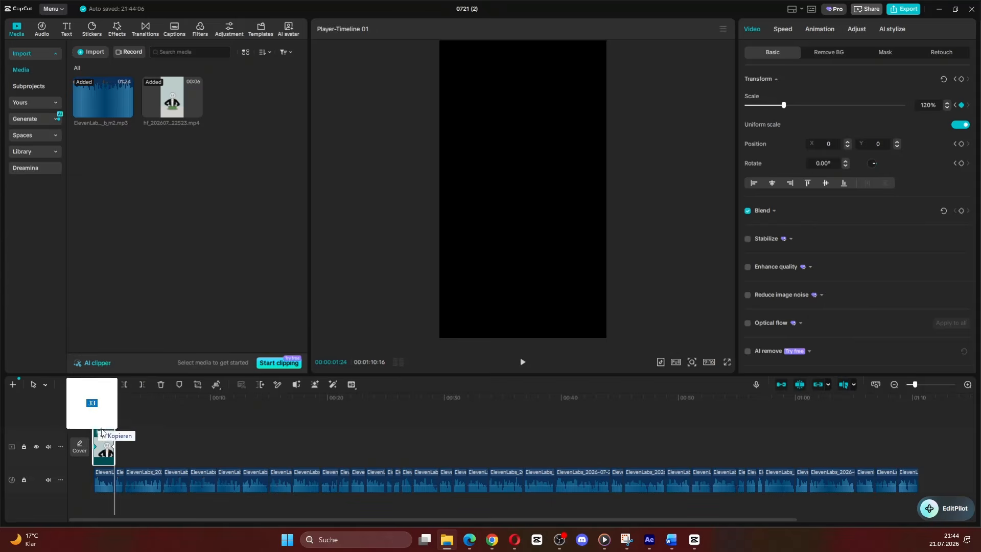
# Step: Add all the generated images after the money-counting clip and delete the 3D supermarket image from the timeline
pyautogui.moveTo(92, 428); pyautogui.dragTo(205, 452)
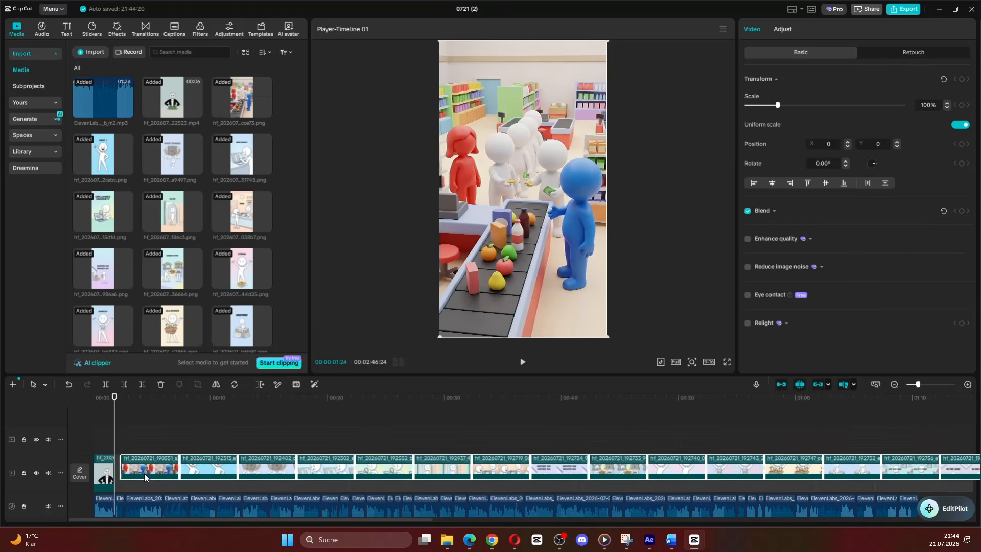
pyautogui.click(152, 449)
pyautogui.press('Delete')
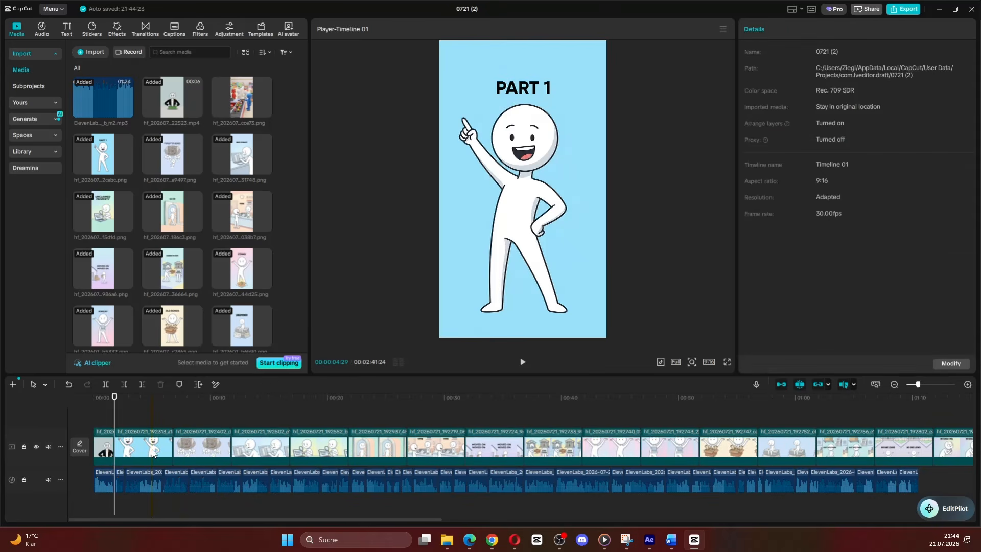
# Step: Trim the ends of the successive images, from "PART 1" through "COINS", to match their voiceover segments
pyautogui.click(125, 417)
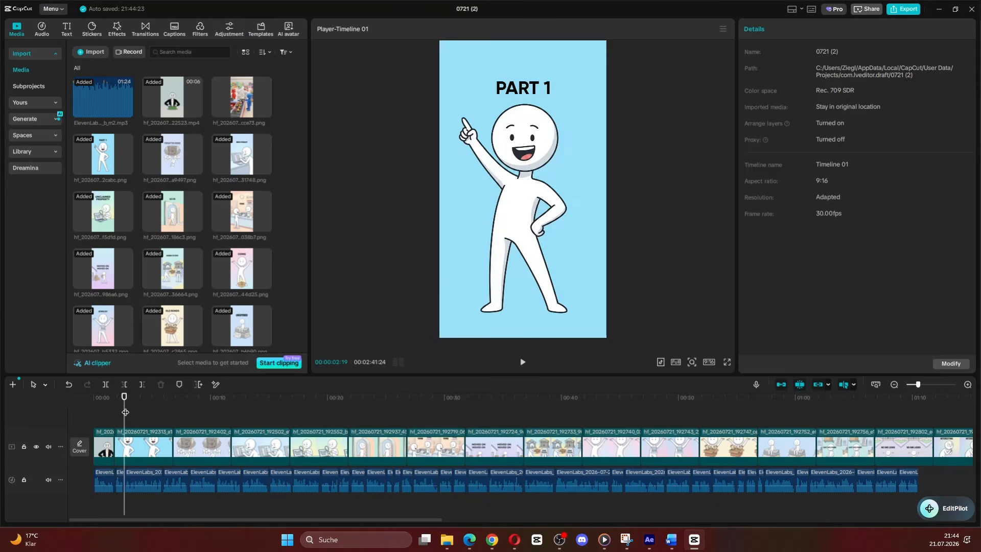
pyautogui.press('w')
pyautogui.press('w')
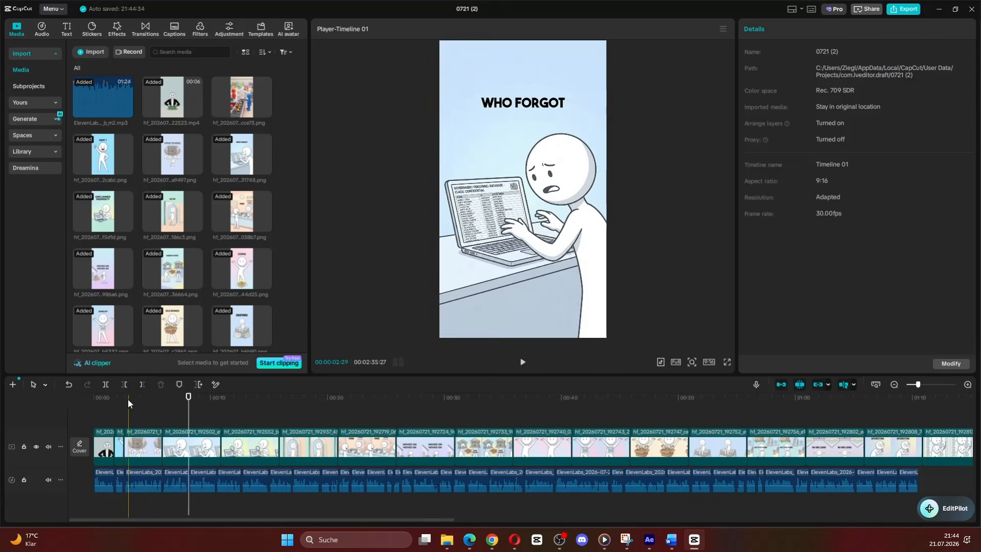
pyautogui.press('w')
pyautogui.click(143, 384)
pyautogui.click(243, 423)
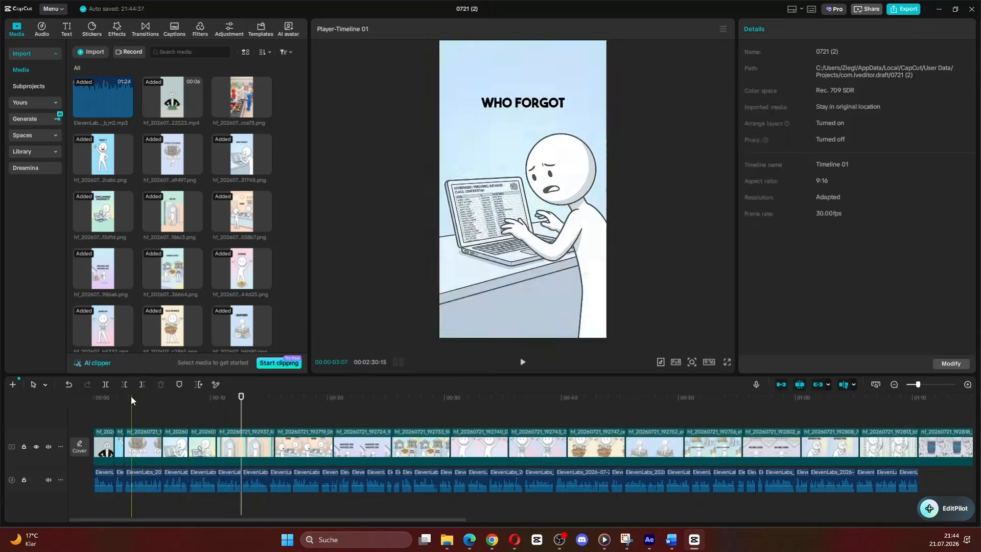
pyautogui.click(142, 385)
pyautogui.click(271, 418)
pyautogui.click(142, 385)
pyautogui.click(293, 419)
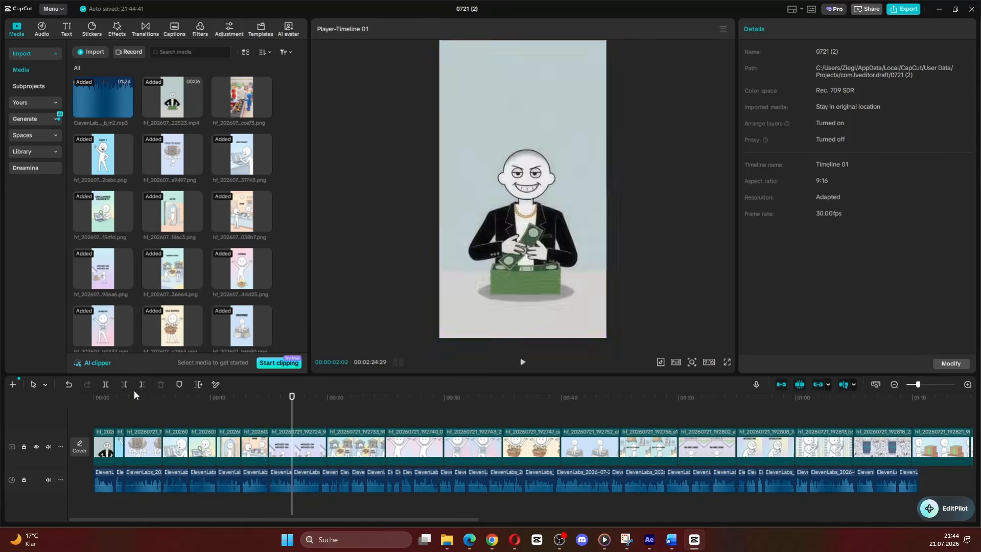
pyautogui.click(143, 384)
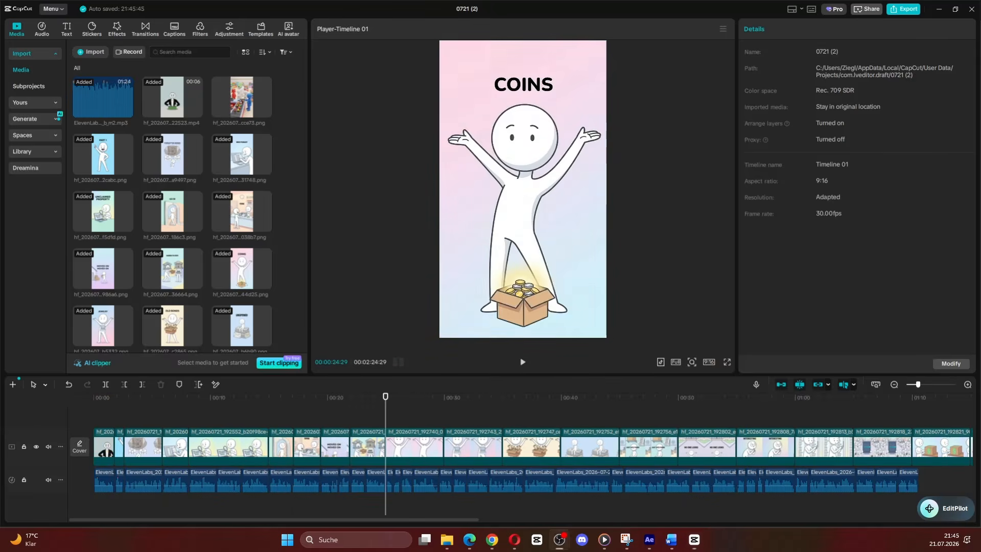
pyautogui.click(142, 385)
pyautogui.click(398, 419)
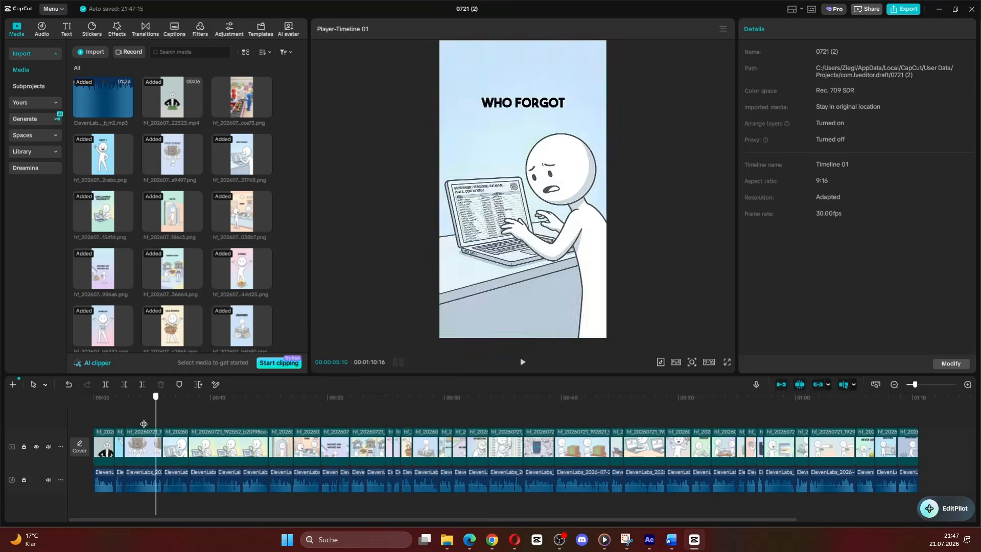
# Step: Keyframe the "PART 1" image's transform at its start and scale it to 110% at its end
pyautogui.click(117, 417)
pyautogui.click(118, 446)
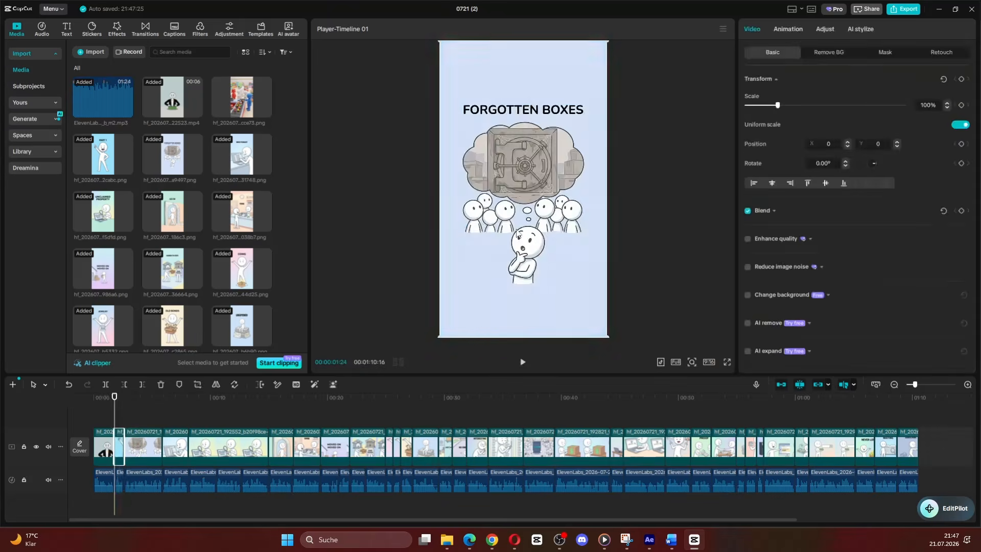
pyautogui.moveTo(562, 407); pyautogui.dragTo(119, 404)
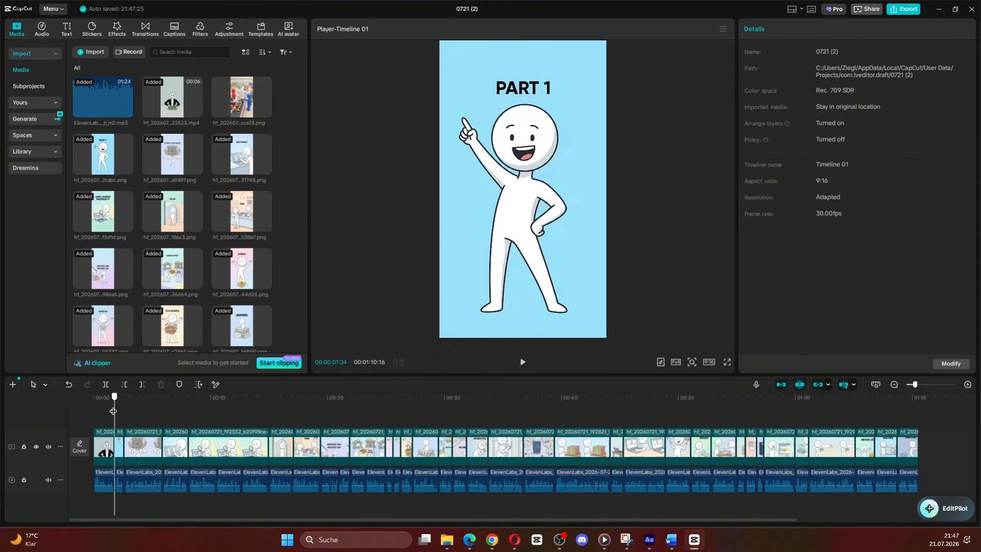
pyautogui.click(119, 433)
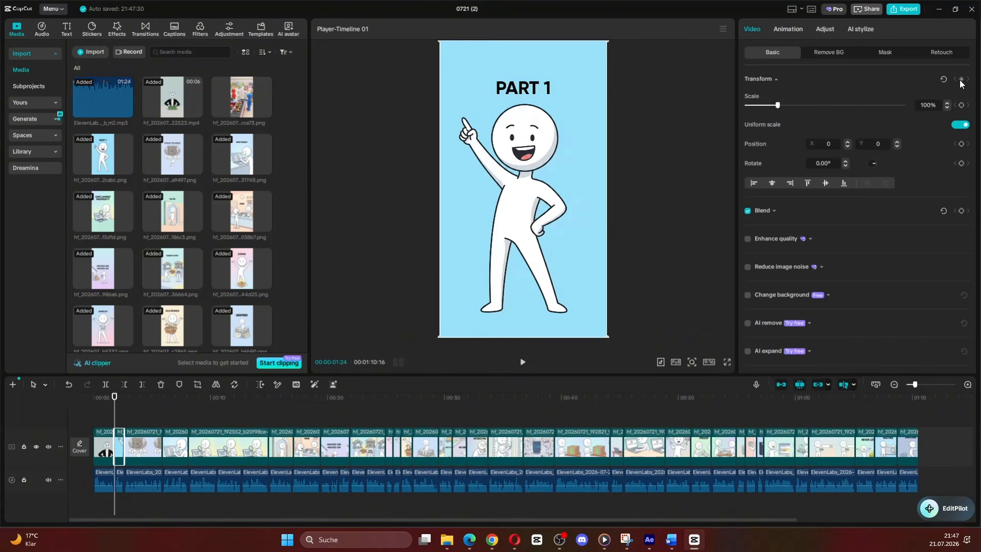
pyautogui.moveTo(118, 400); pyautogui.dragTo(124, 405)
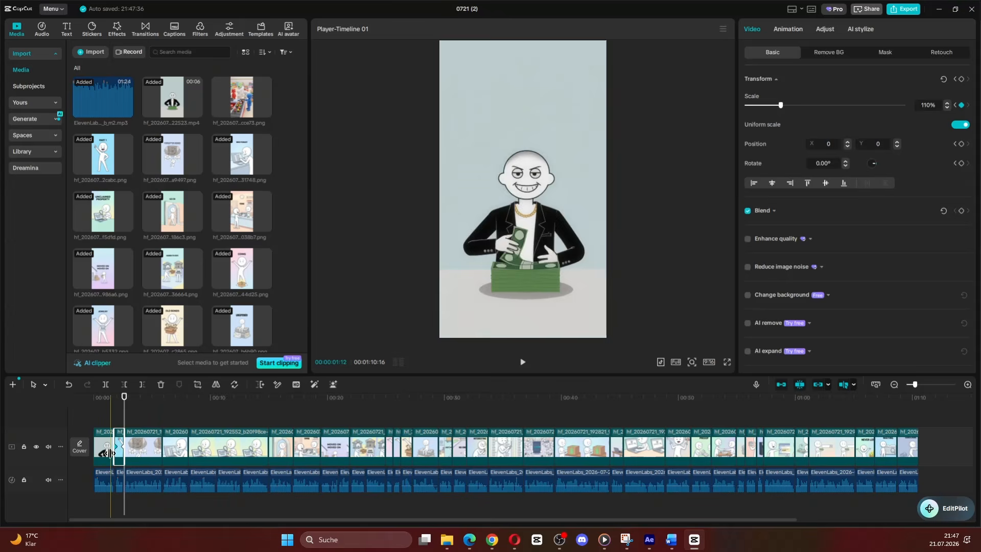
# Step: Keyframe the "FORGOTTEN BOXES" and "WHO FORGOT" images' transforms at their starts and scale each to 110% at its end
pyautogui.click(134, 452)
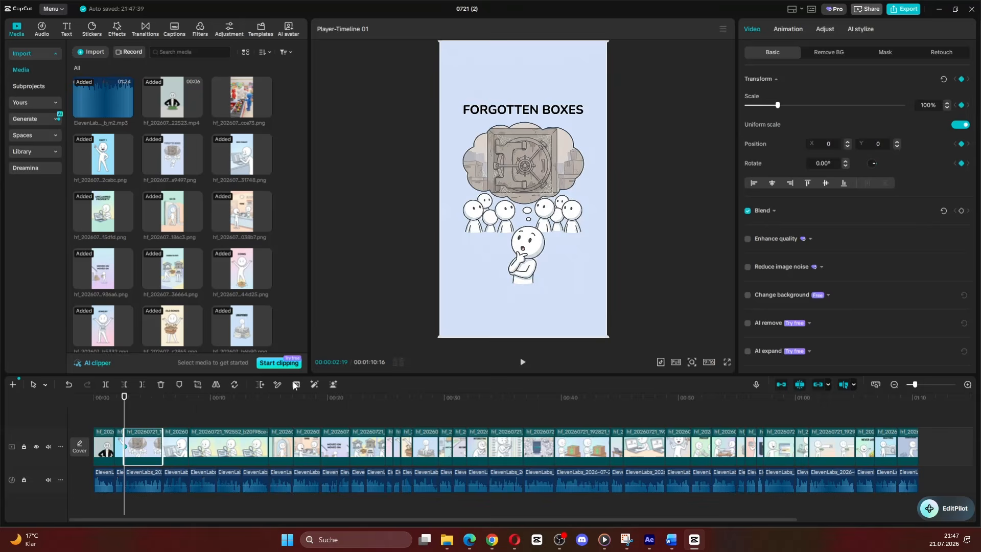
pyautogui.click(163, 396)
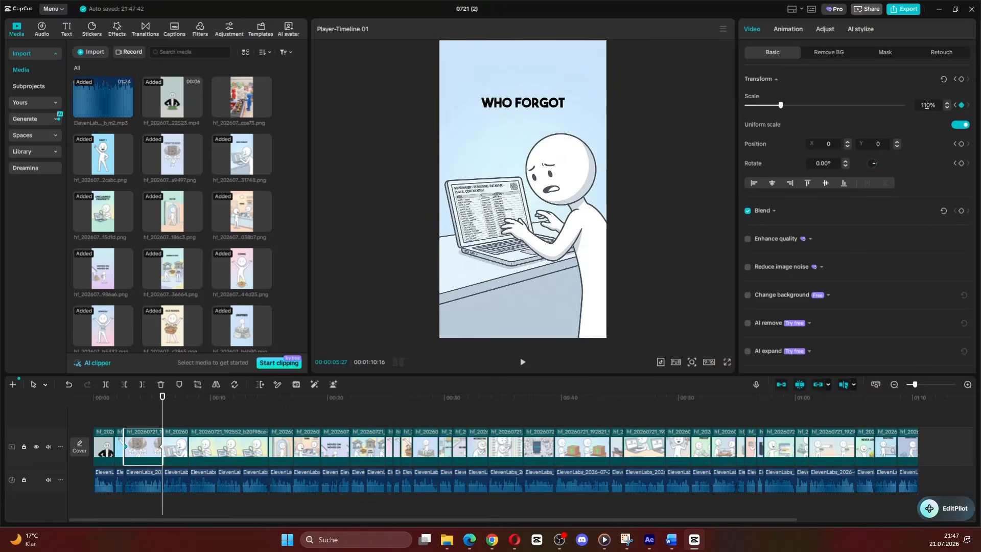
pyautogui.click(175, 451)
pyautogui.click(961, 79)
pyautogui.click(189, 400)
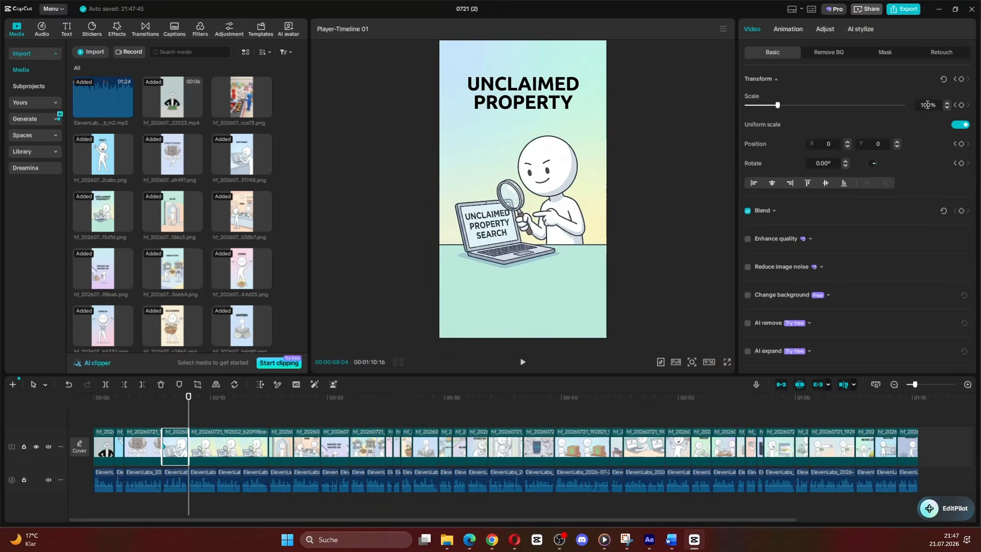
# Step: Keyframe the "UNCLAIMED PROPERTY" image's scale at its start and set it to 110% at its end
pyautogui.click(230, 455)
pyautogui.click(961, 105)
pyautogui.click(269, 401)
pyautogui.click(928, 105)
pyautogui.write('110')
pyautogui.press('Return')
# Step: Animate the image following "UNCLAIMED PROPERTY" with a zoom to 110% at its end and select the image after it
pyautogui.click(282, 451)
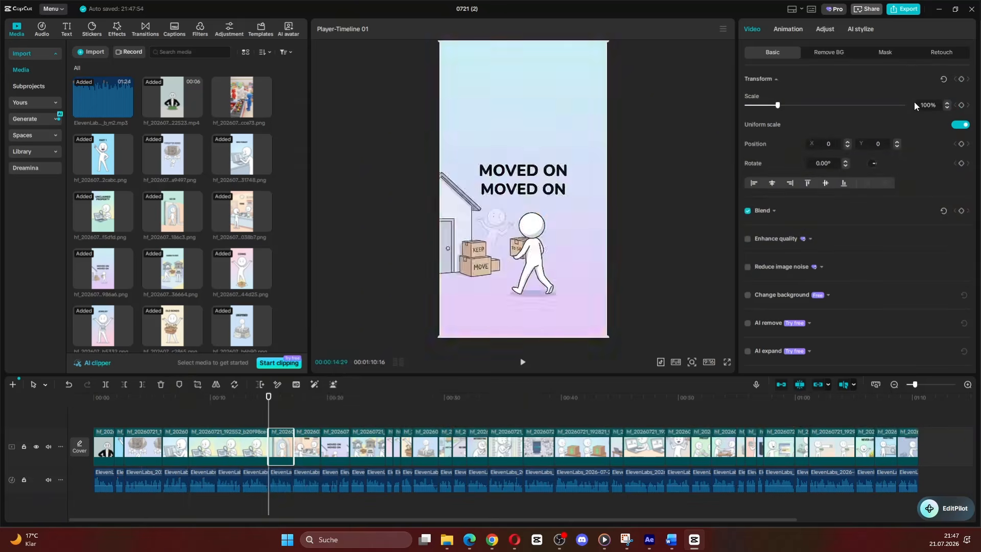
pyautogui.click(300, 401)
pyautogui.click(928, 104)
pyautogui.write('110')
pyautogui.press('Return')
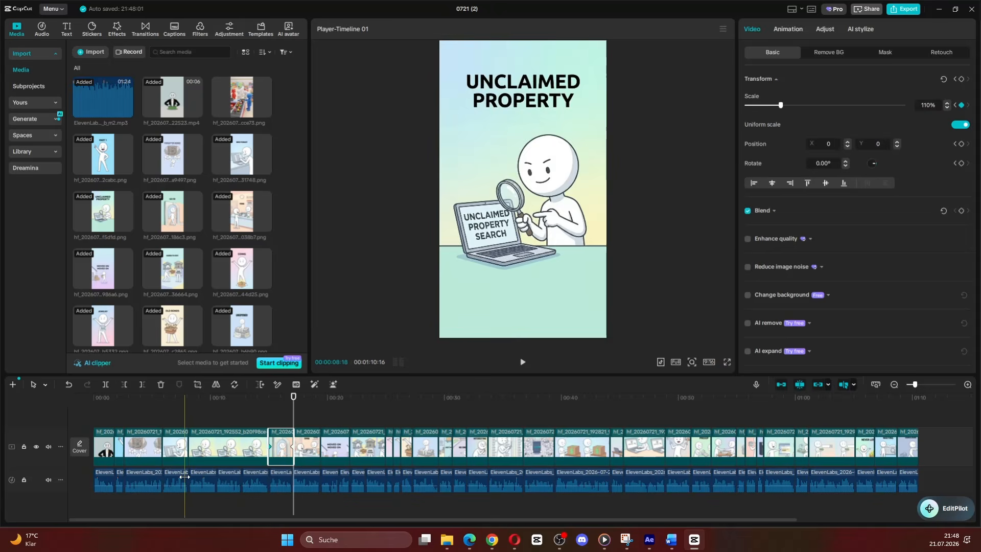
pyautogui.click(307, 451)
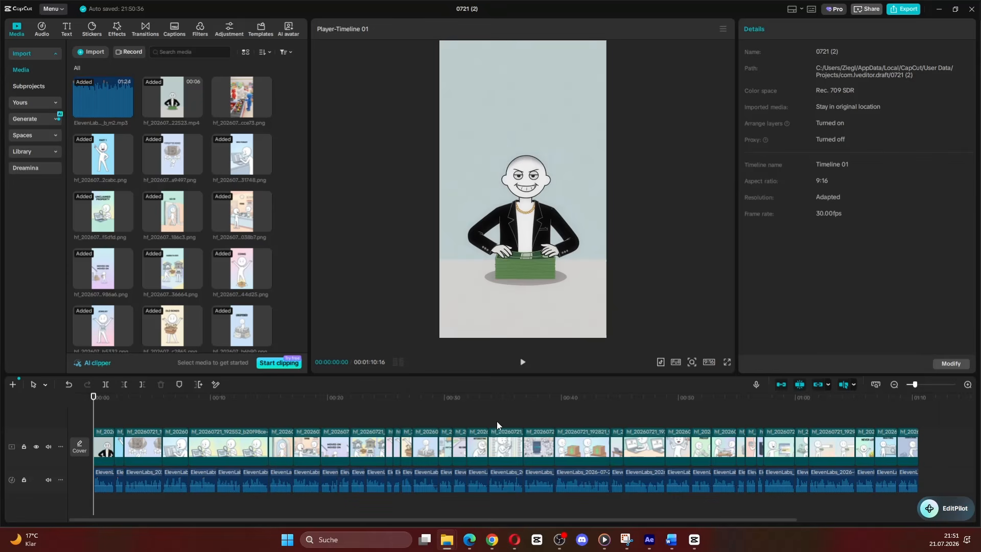
# Step: Add the Chopin Nocturne op.9 No.2 music track below the voiceover and trim it to the end of the video
pyautogui.moveTo(498, 424); pyautogui.dragTo(100, 475)
pyautogui.click(917, 407)
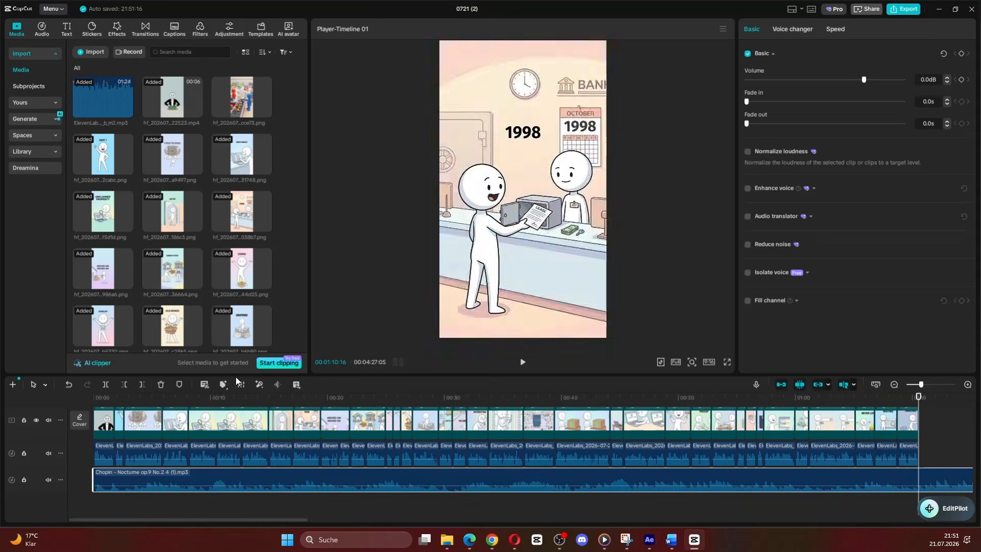
pyautogui.click(142, 384)
# Step: Raise the volume of all voiceover segments to 5.4 dB and return the playhead to the start
pyautogui.click(107, 444)
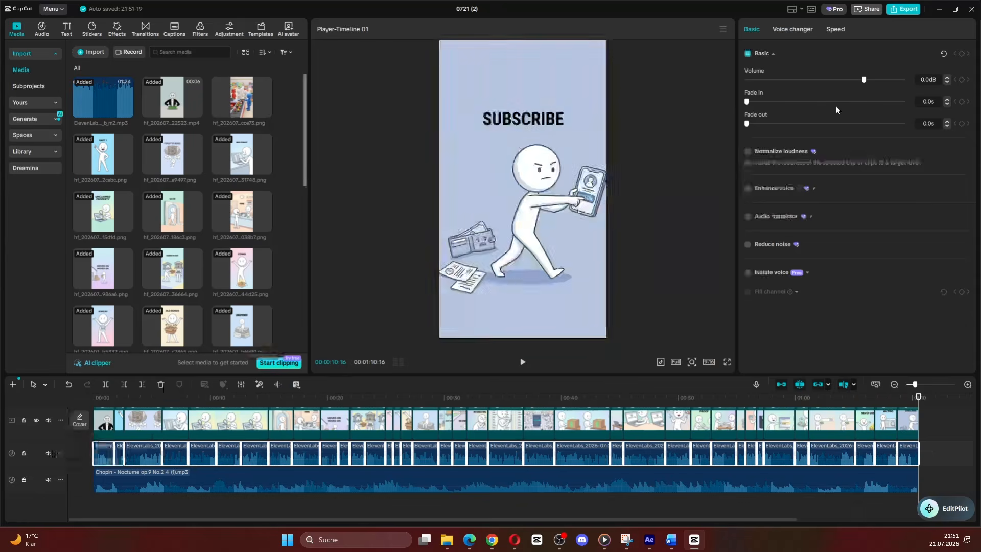
pyautogui.moveTo(866, 79); pyautogui.dragTo(875, 79)
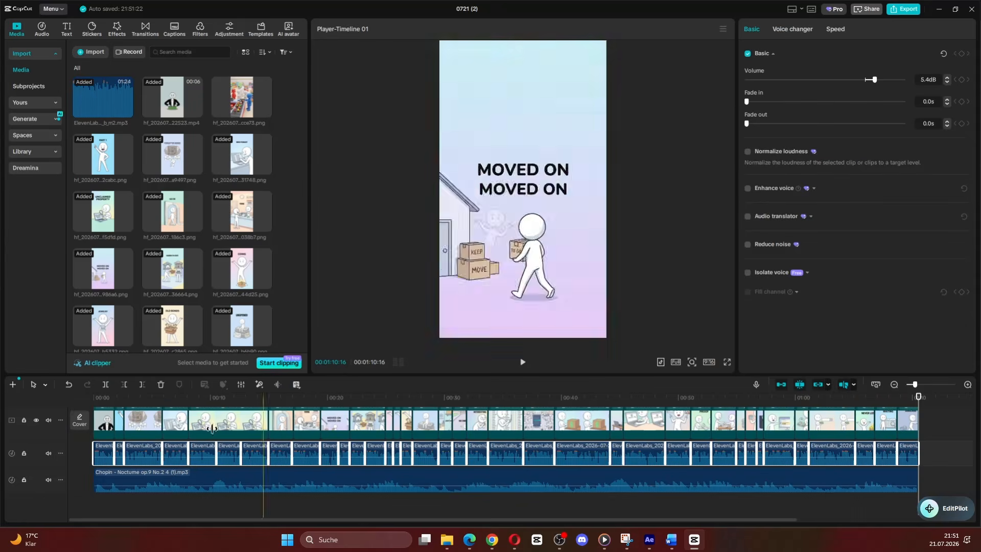
pyautogui.moveTo(110, 401); pyautogui.dragTo(92, 401)
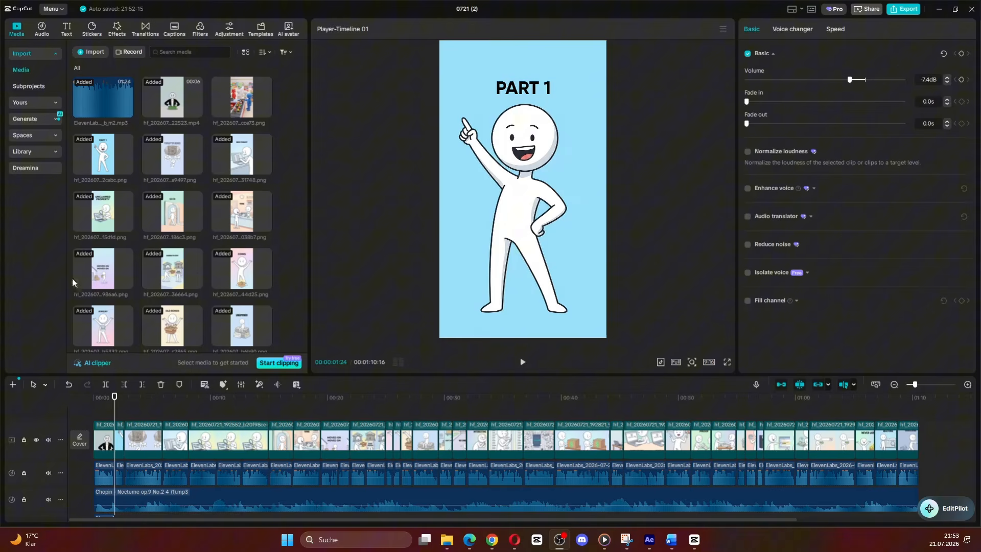
# Step: Open the export settings for the timeline
pyautogui.click(906, 9)
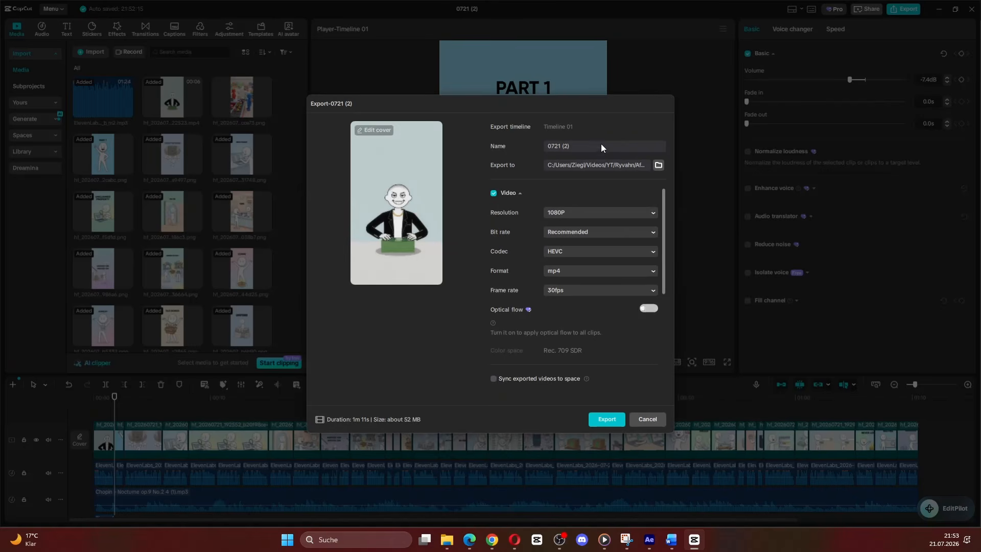